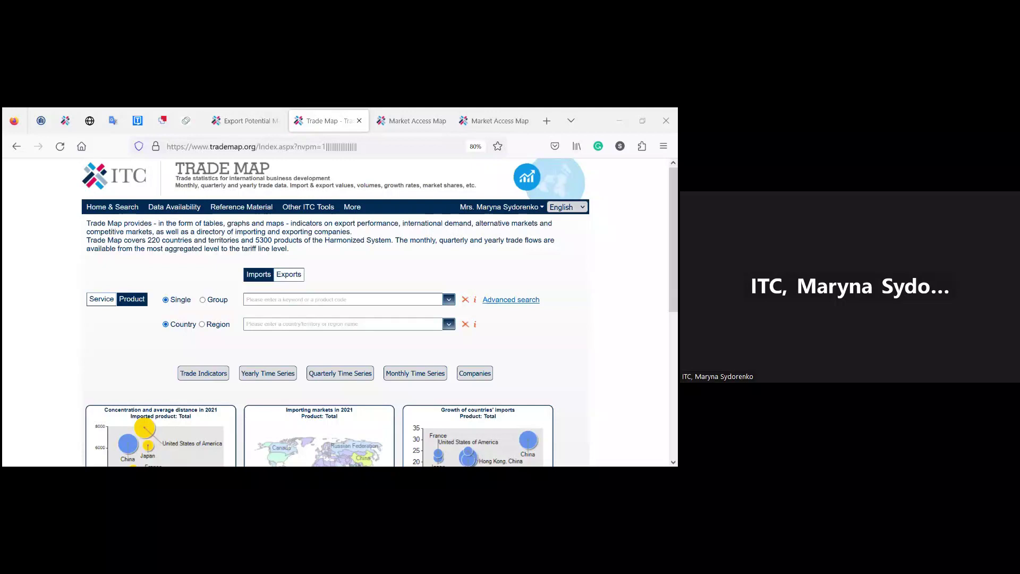
pyautogui.click(567, 207)
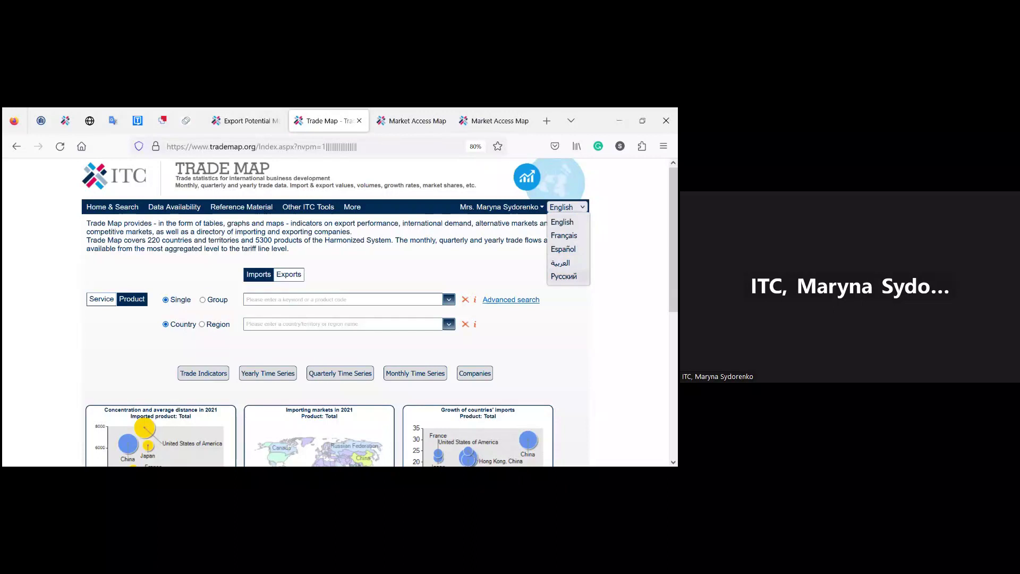
pyautogui.press('Escape')
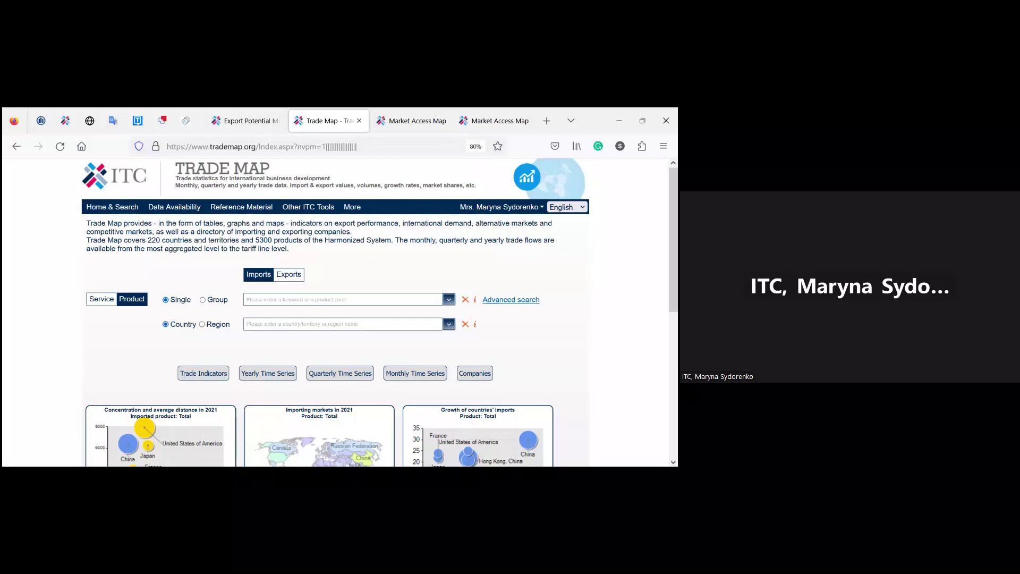
pyautogui.click(500, 206)
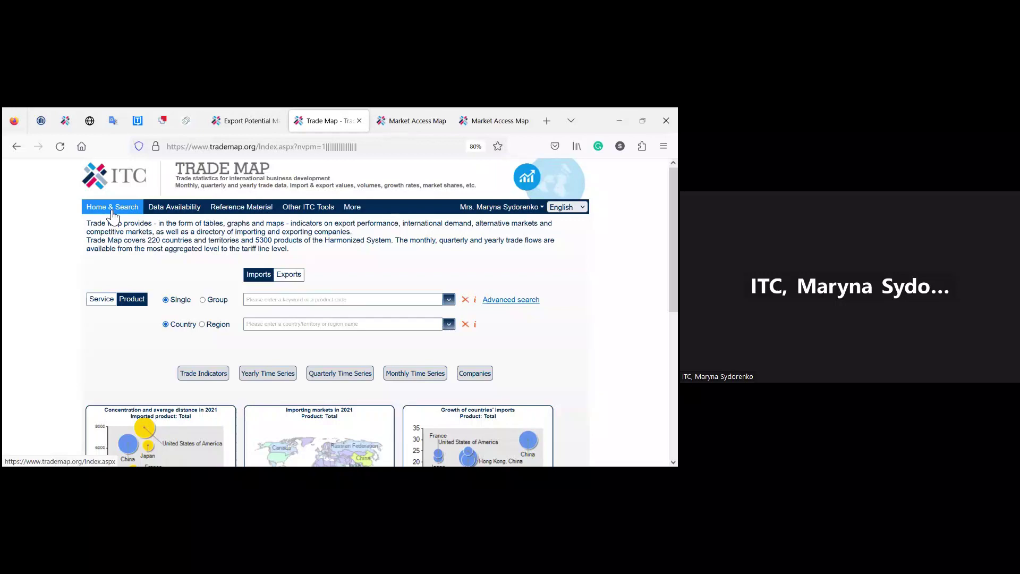
pyautogui.moveTo(174, 218)
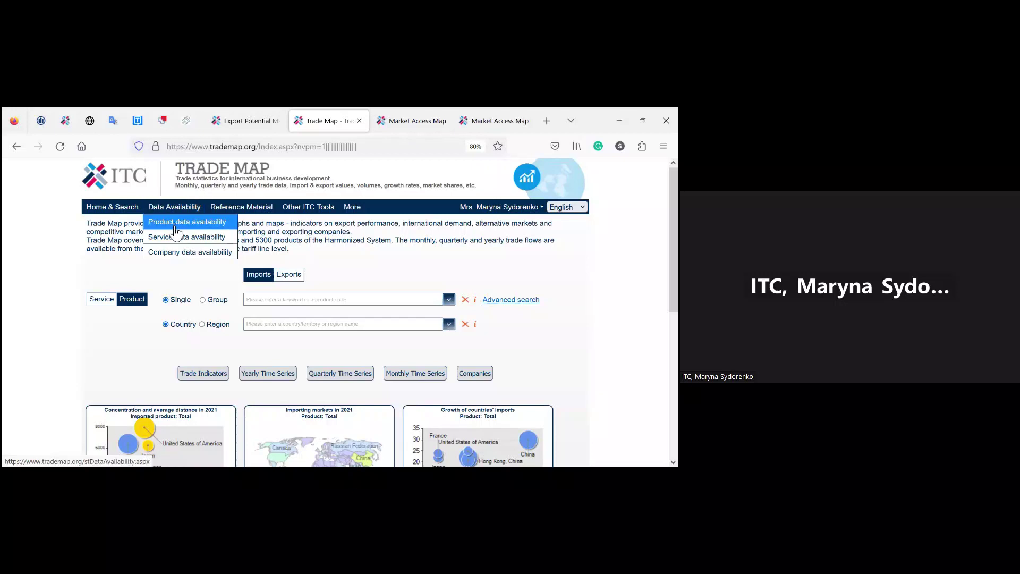
pyautogui.moveTo(213, 216)
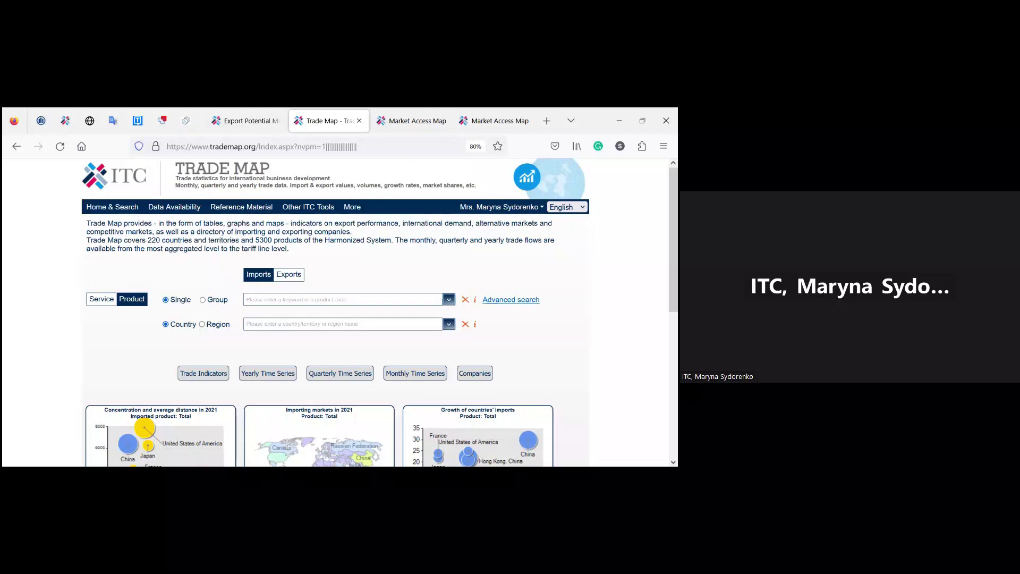
# Step: Select product 940360 - Wooden furniture for the trade data search and set the trade flow to exports
pyautogui.click(260, 299)
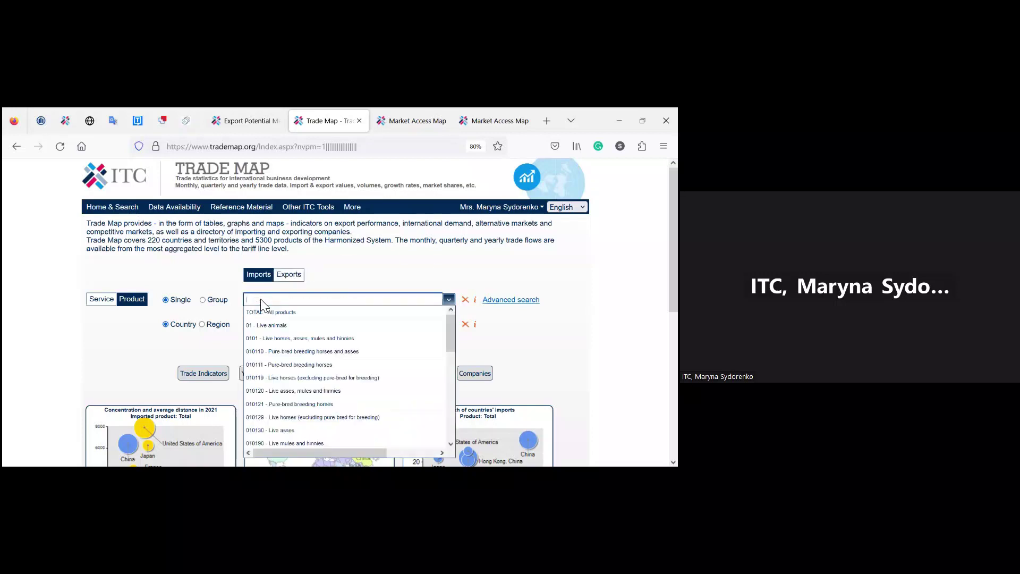
pyautogui.write('94')
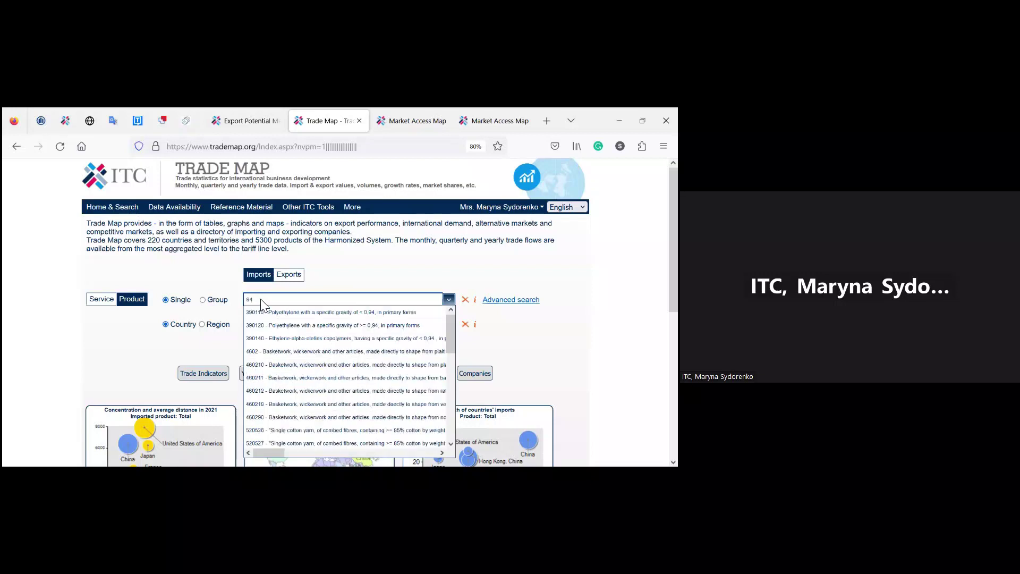
pyautogui.write('0360')
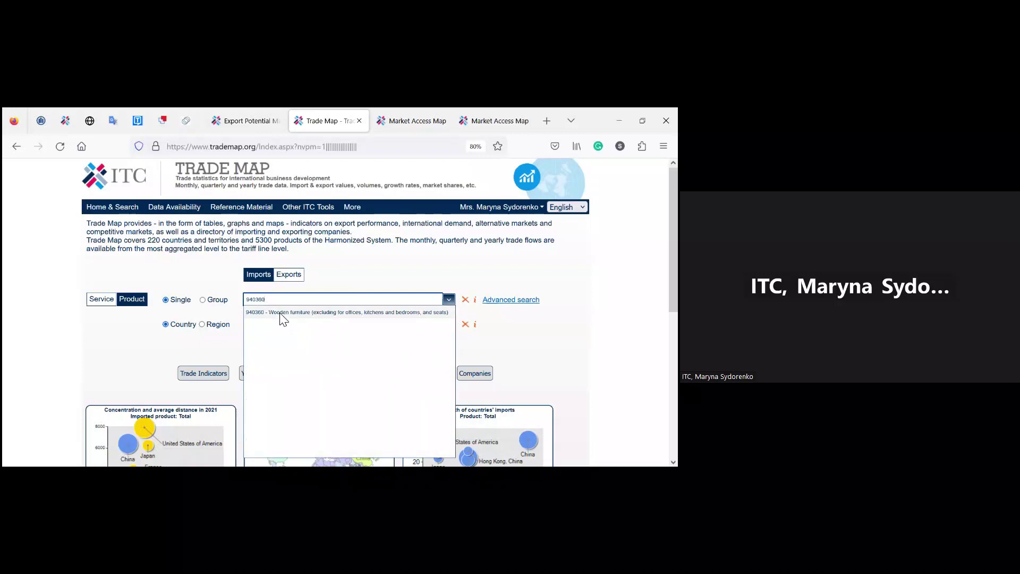
pyautogui.click(282, 316)
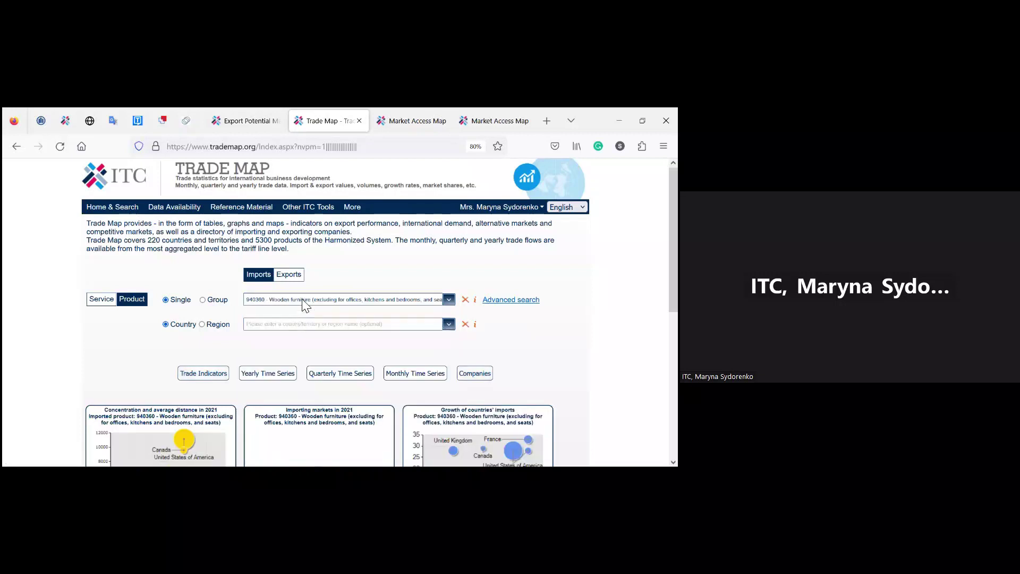
pyautogui.click(293, 277)
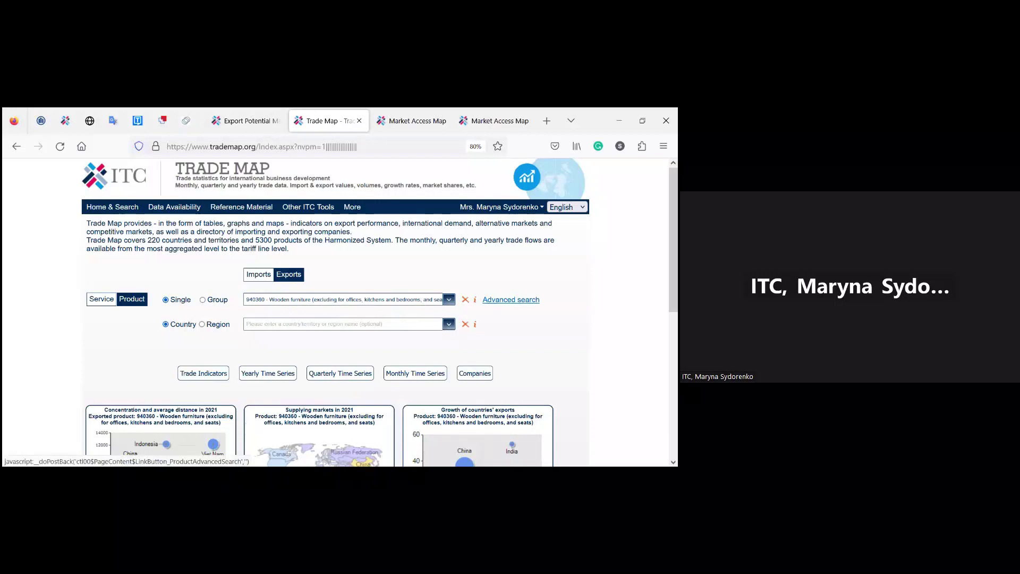
# Step: Run an advanced product search at tariff line level for all countries with the keywords "wooden furniture"
pyautogui.click(511, 299)
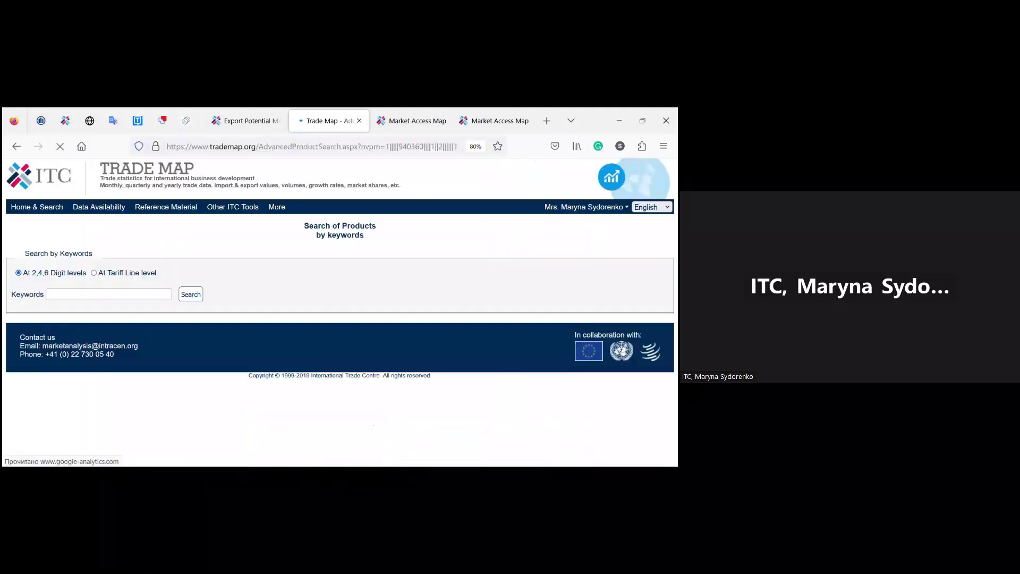
pyautogui.click(81, 297)
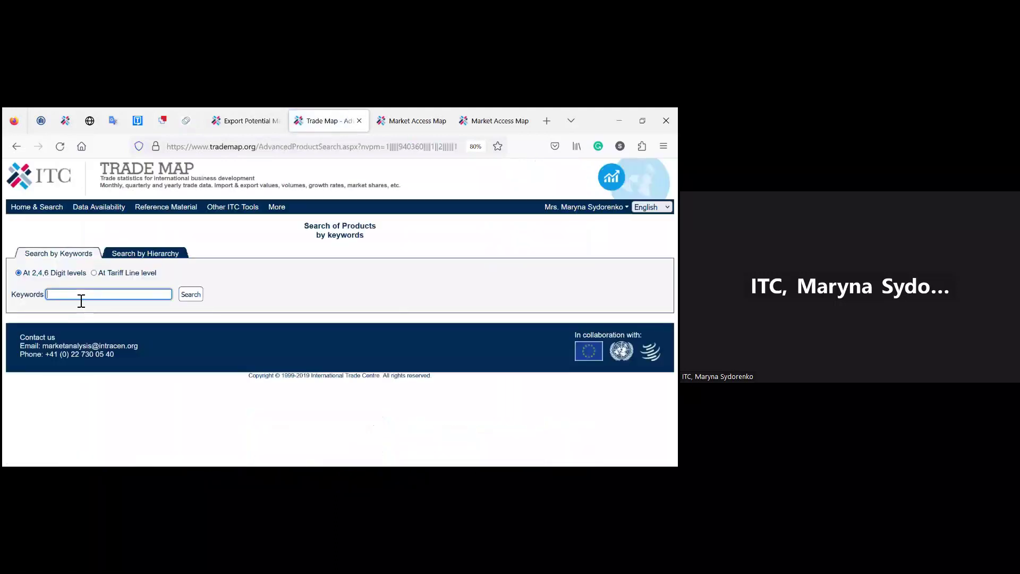
pyautogui.click(94, 274)
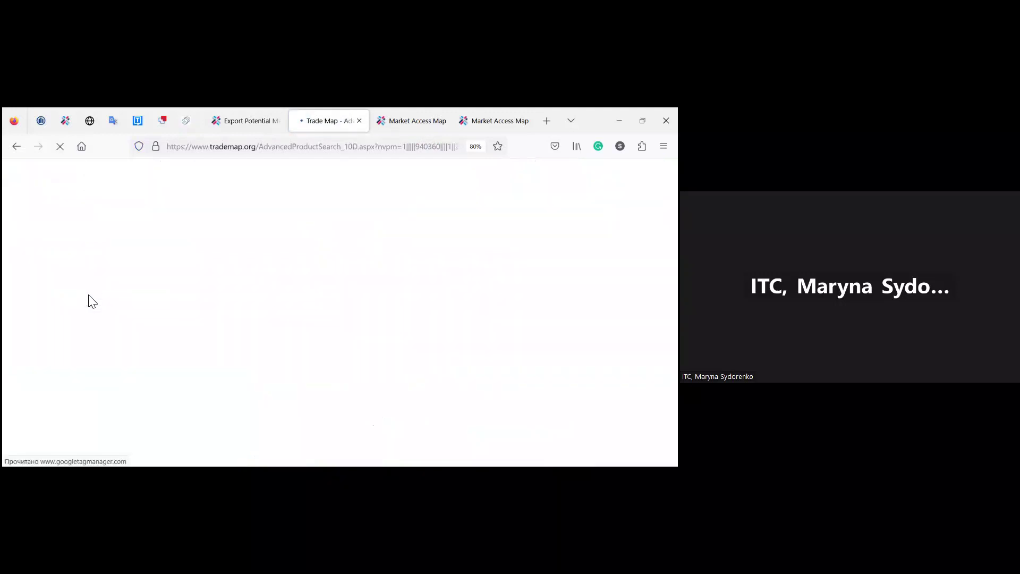
pyautogui.click(78, 315)
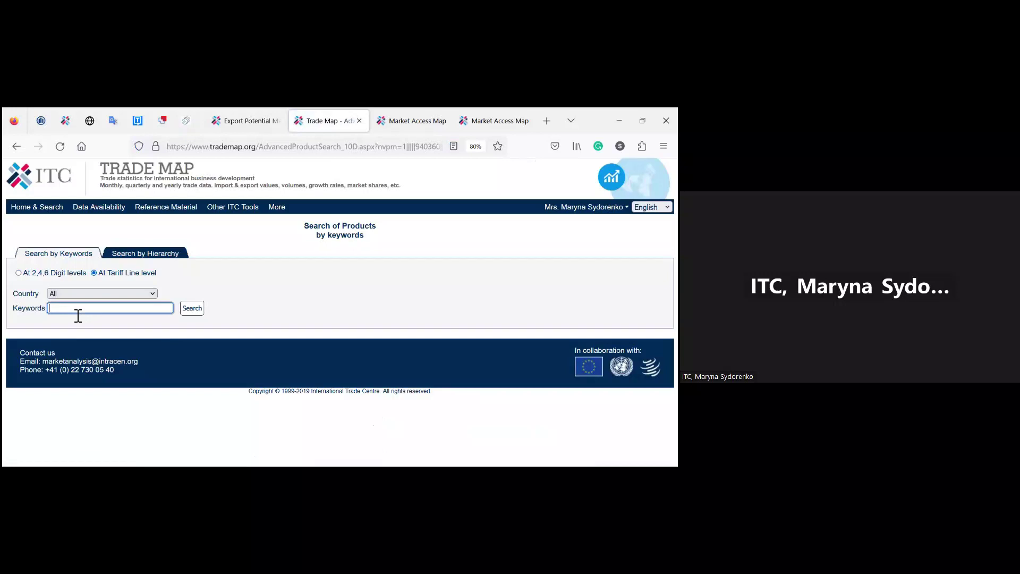
pyautogui.write('wood')
pyautogui.click(80, 317)
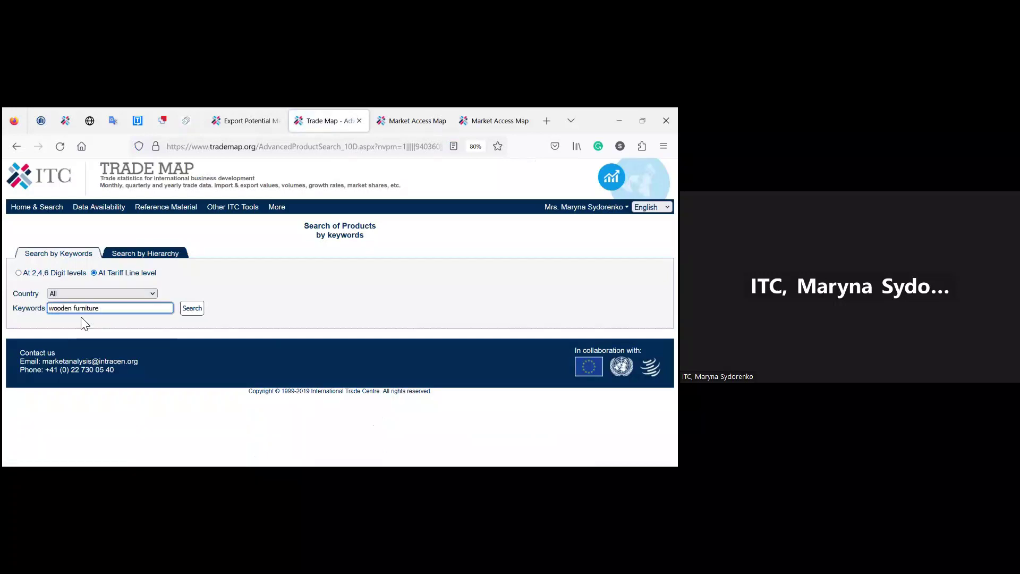
pyautogui.click(198, 313)
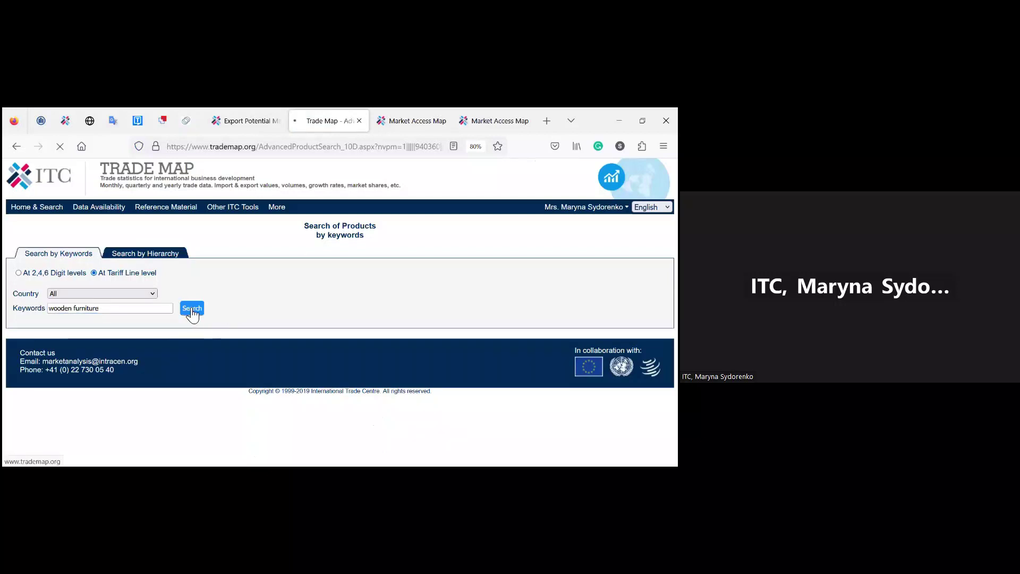
pyautogui.click(192, 314)
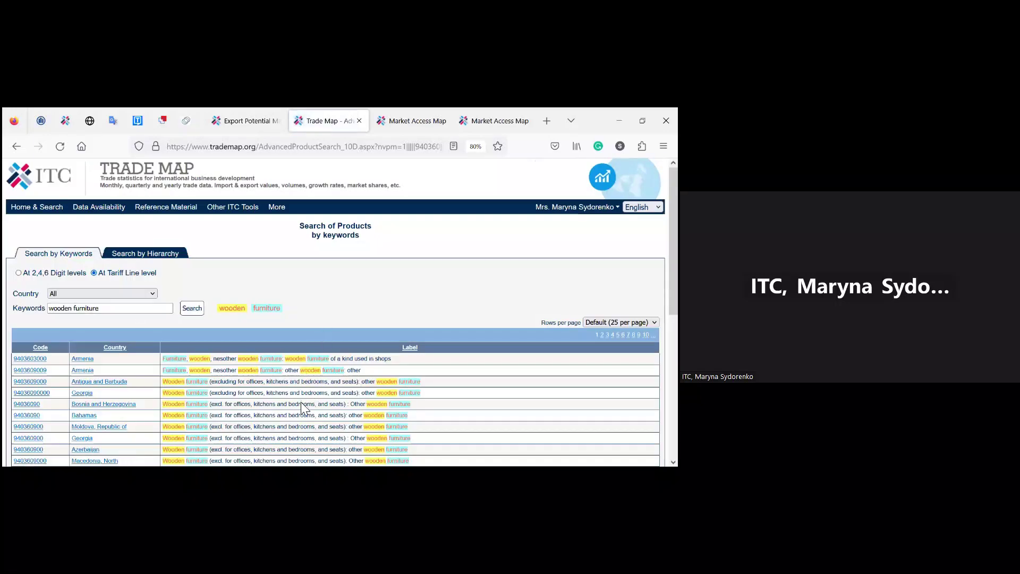
# Step: Look through the national tariff line codes in the search results, and go back to the main search page
pyautogui.scroll(-3, 302, 406)
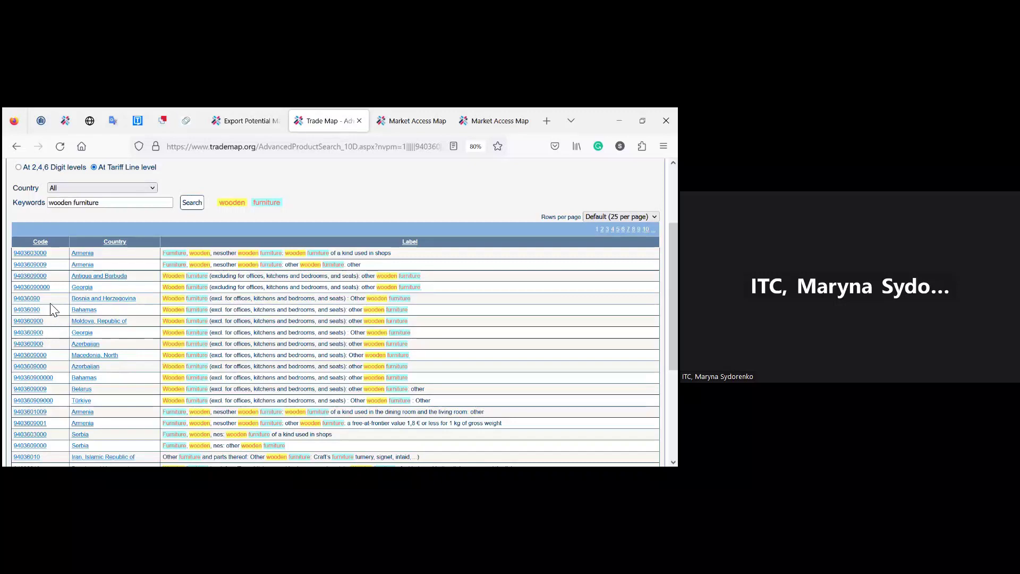
pyautogui.scroll(2, 132, 180)
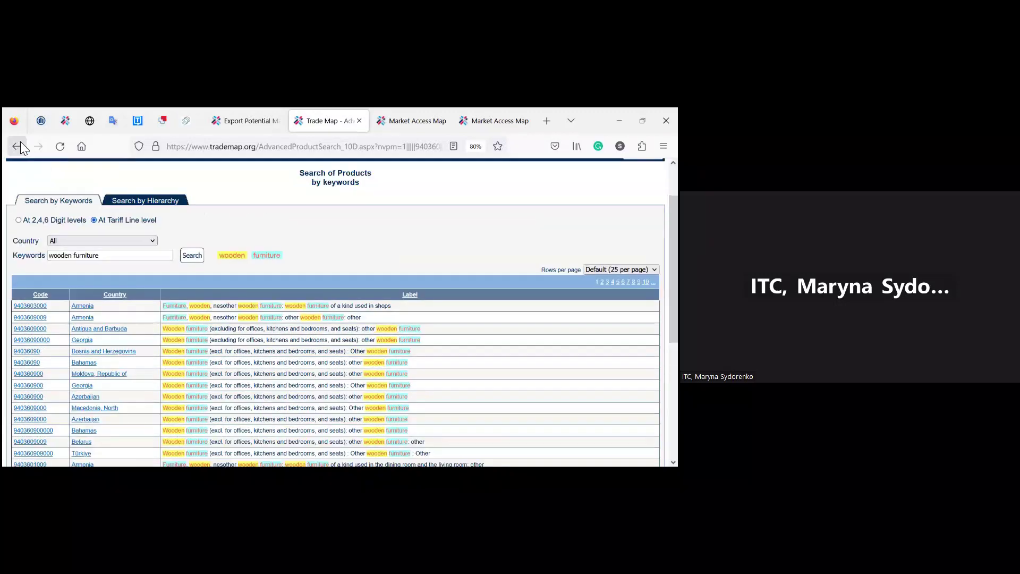
pyautogui.click(16, 148)
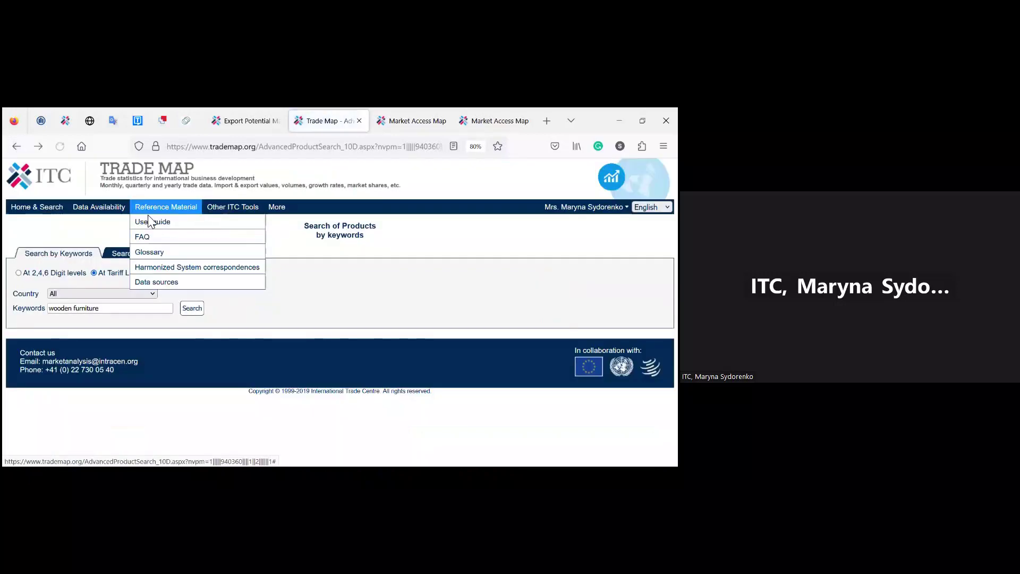
pyautogui.click(17, 147)
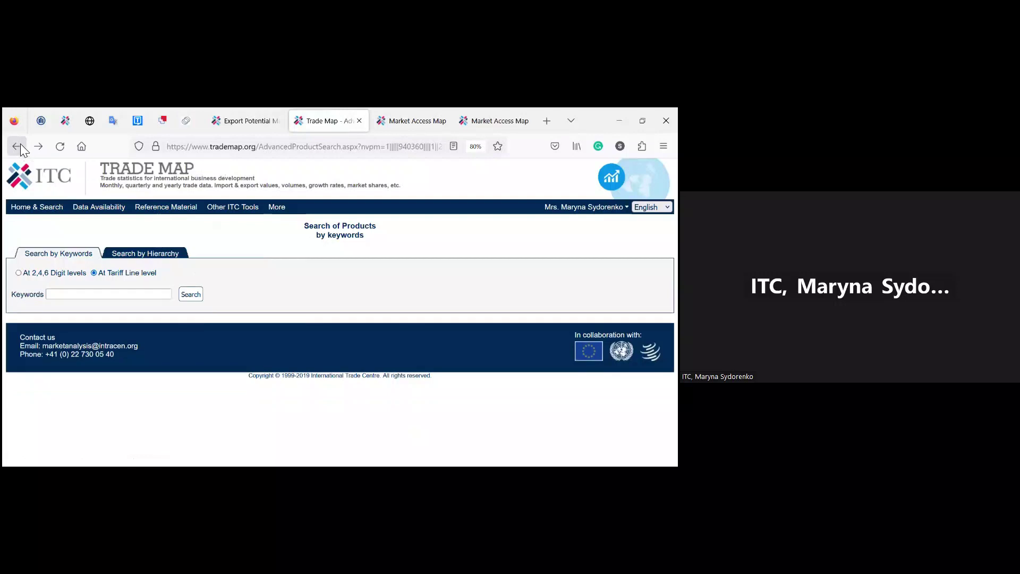
pyautogui.click(19, 145)
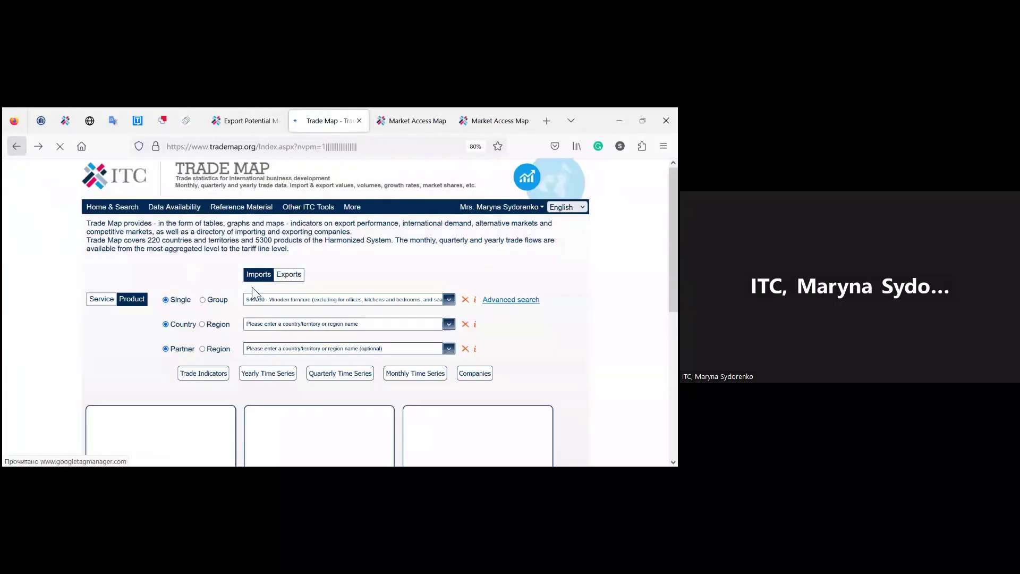
# Step: Select product 940360 - Wooden furniture on the main search page and open its export trade indicators
pyautogui.click(274, 304)
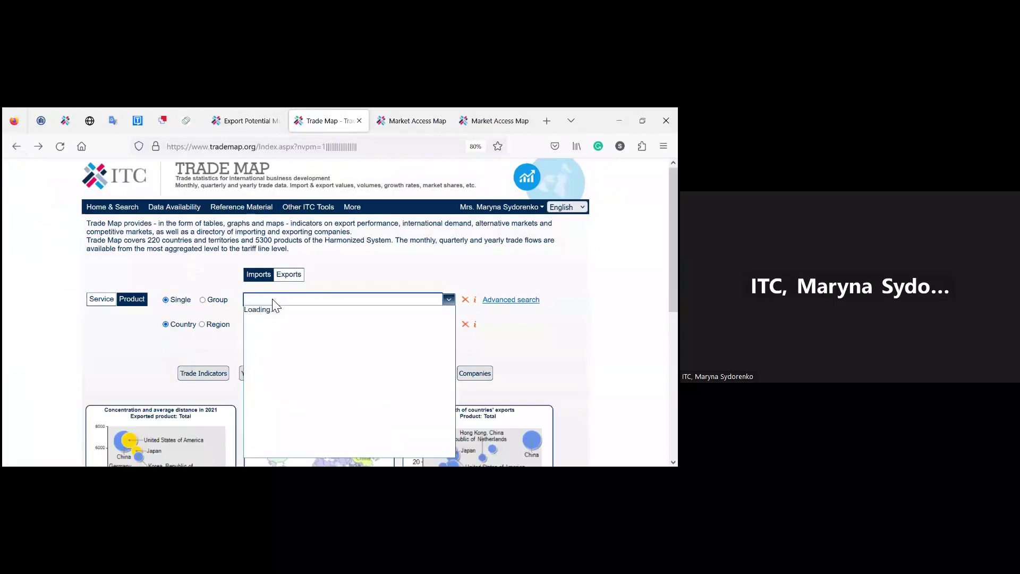
pyautogui.write('g')
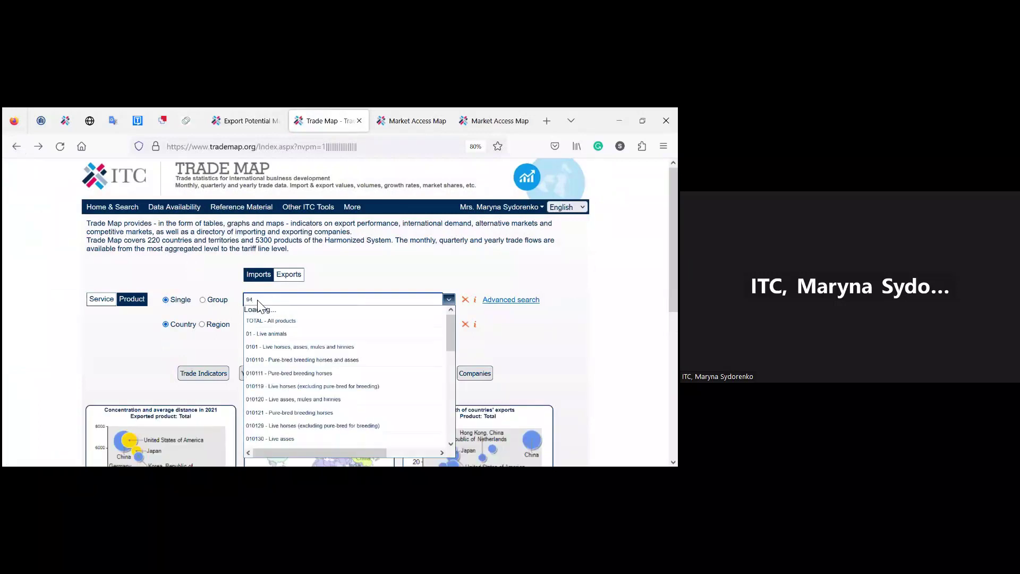
pyautogui.write('0')
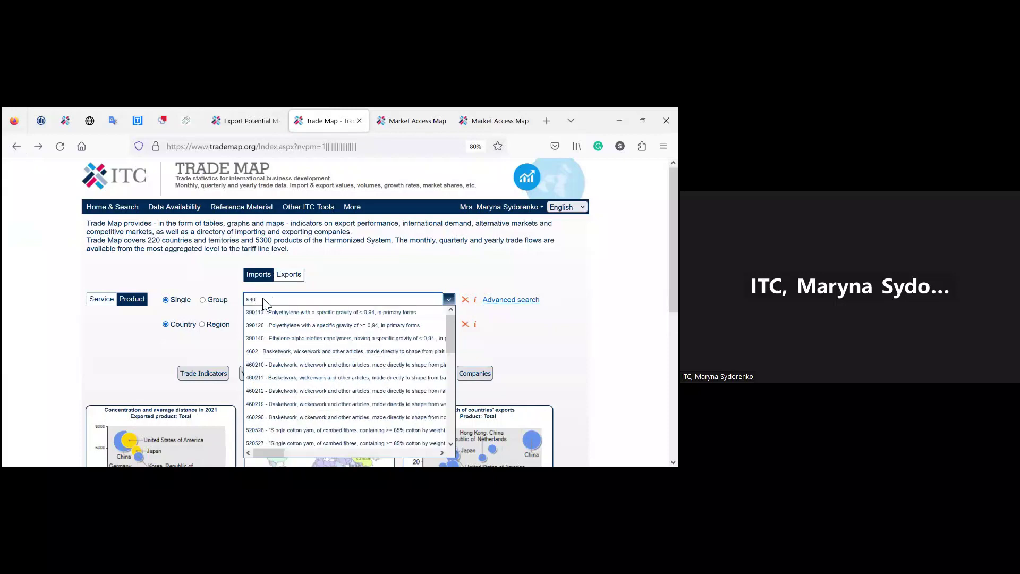
pyautogui.write('360')
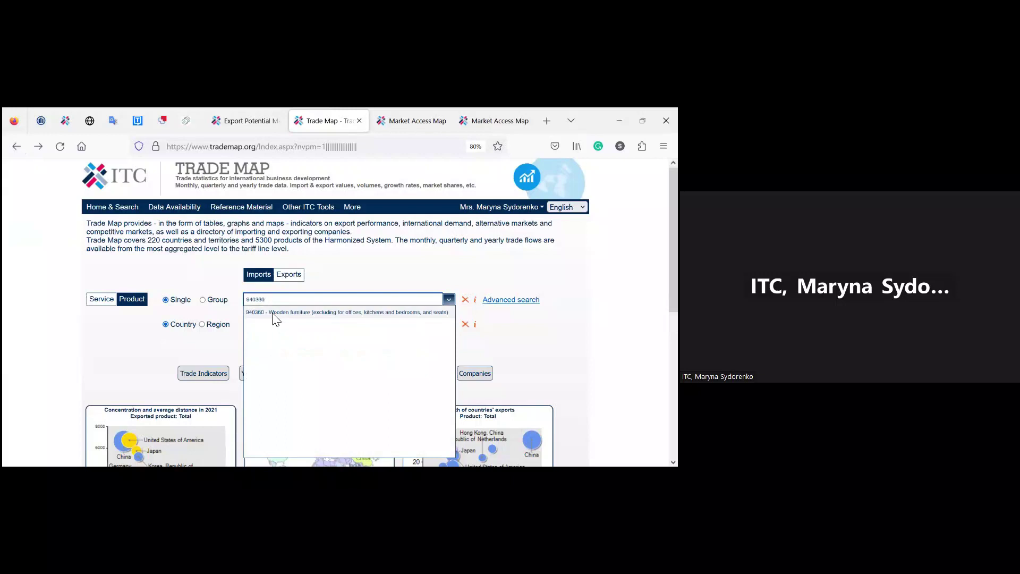
pyautogui.click(274, 312)
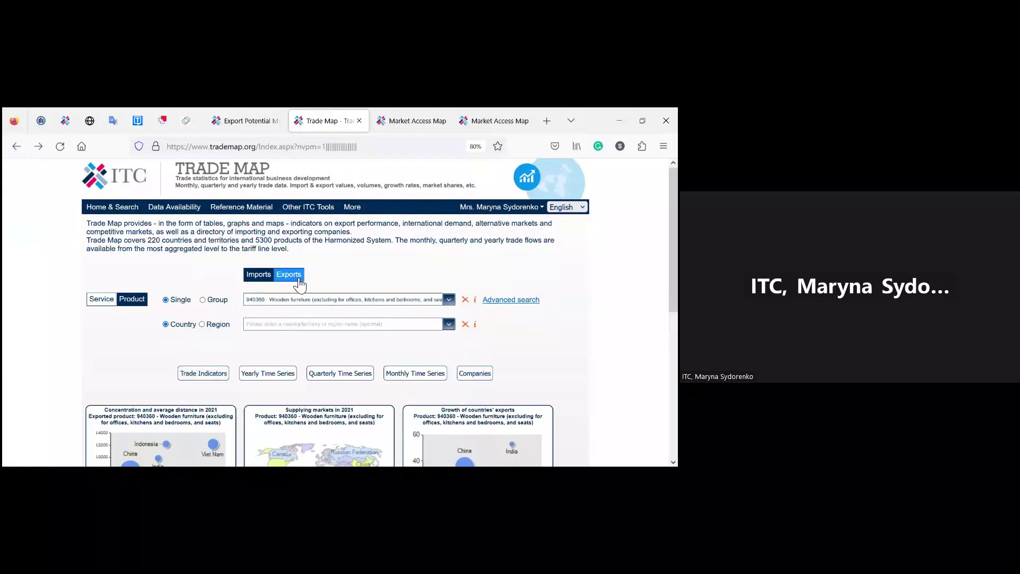
pyautogui.click(200, 378)
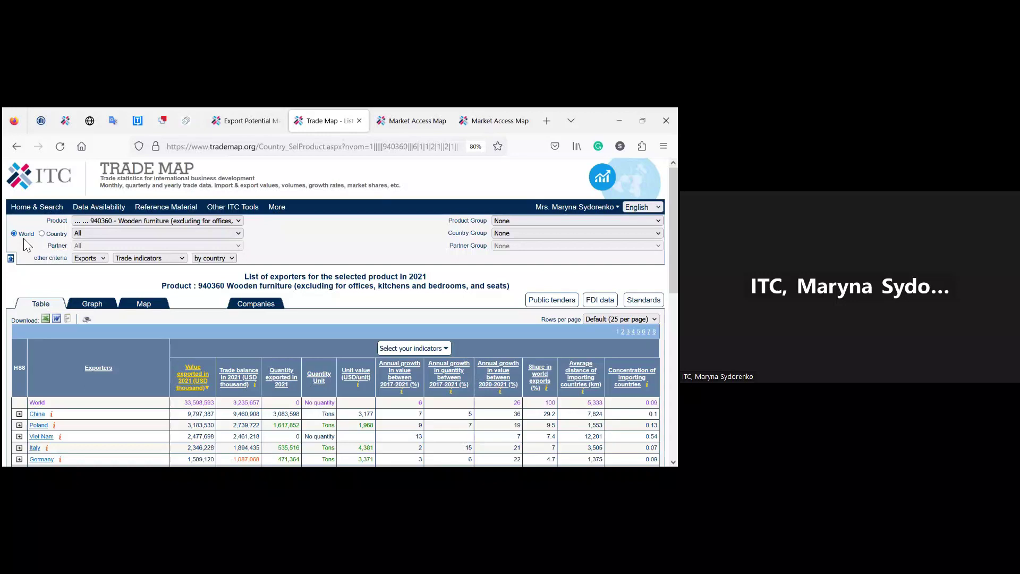
pyautogui.click(103, 260)
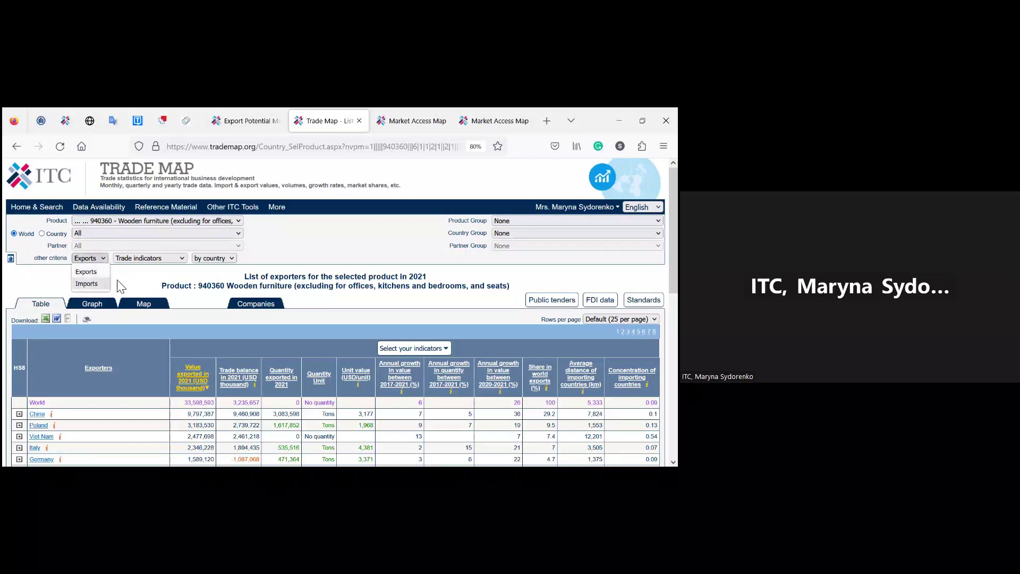
pyautogui.click(140, 280)
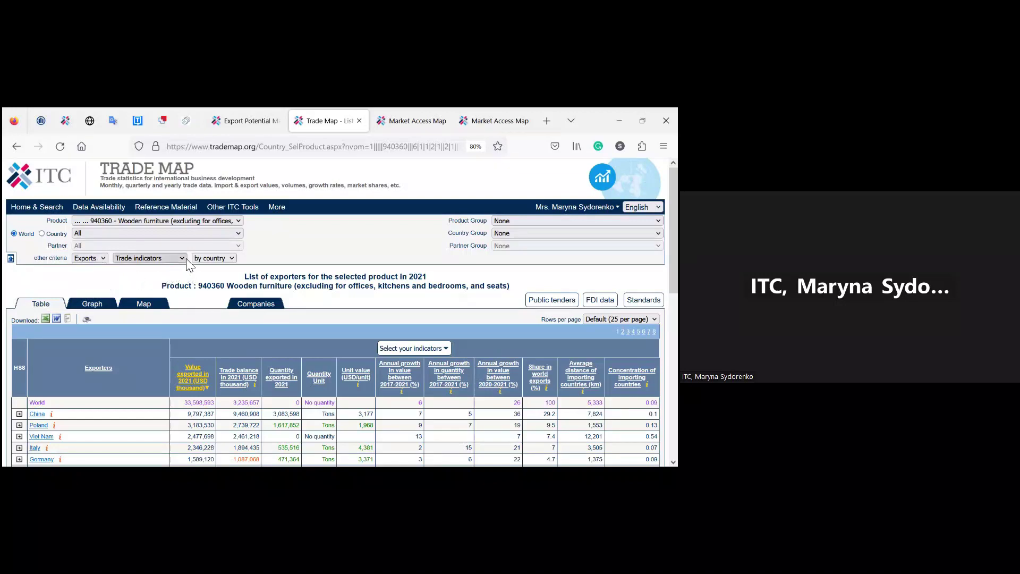
pyautogui.click(186, 259)
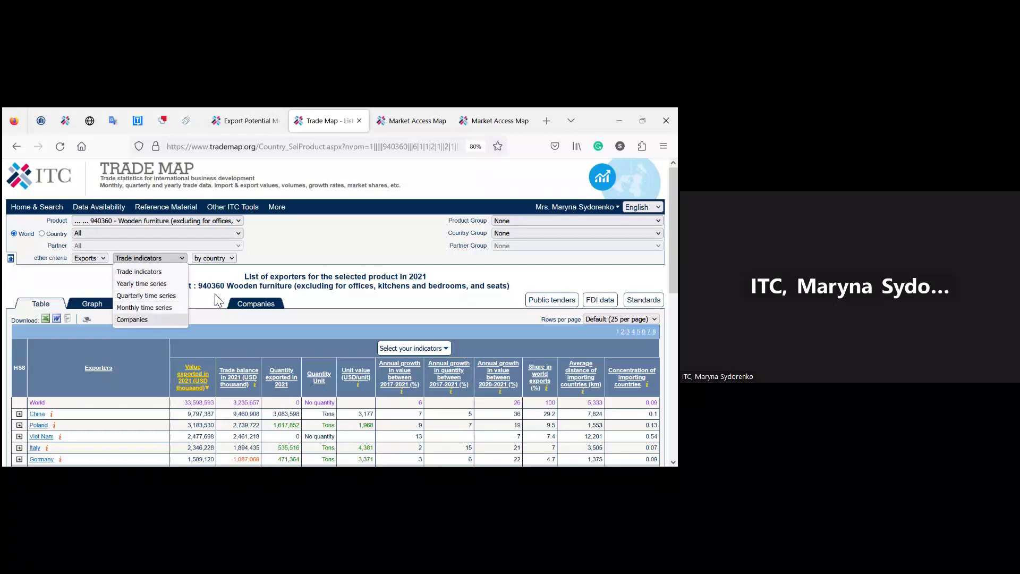
pyautogui.click(223, 260)
pyautogui.click(218, 258)
pyautogui.click(127, 286)
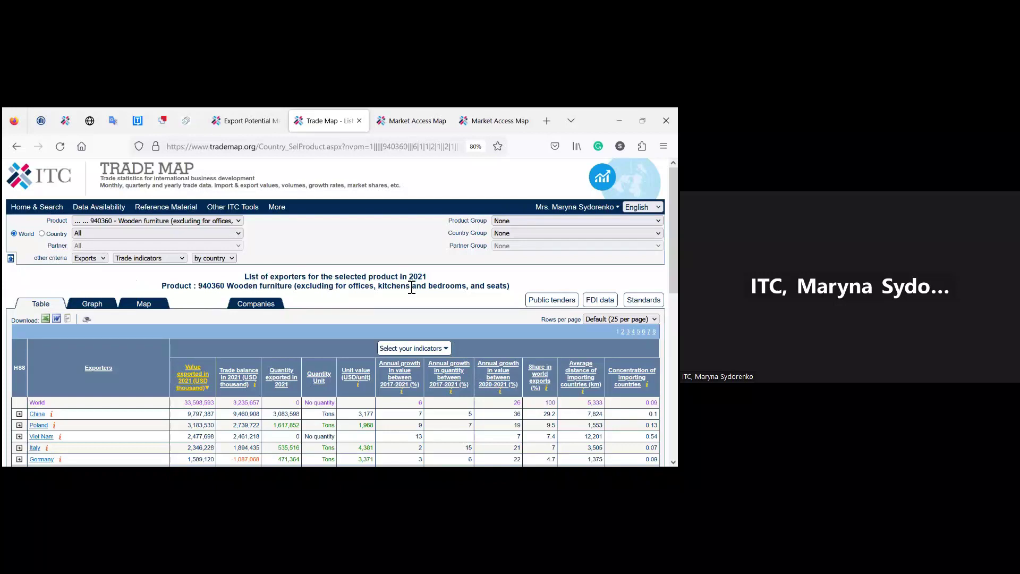
# Step: Look over the list of exporters for product 940360 and check the available rows-per-page options without changing the setting
pyautogui.doubleClick(223, 286)
pyautogui.scroll(-3, 143, 327)
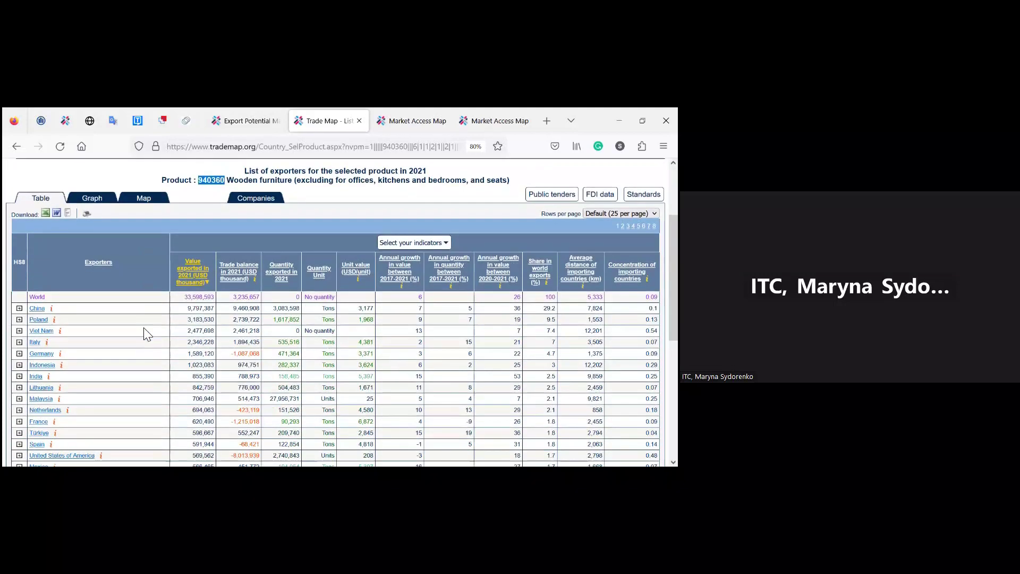
pyautogui.scroll(-2, 147, 333)
pyautogui.scroll(2, 147, 333)
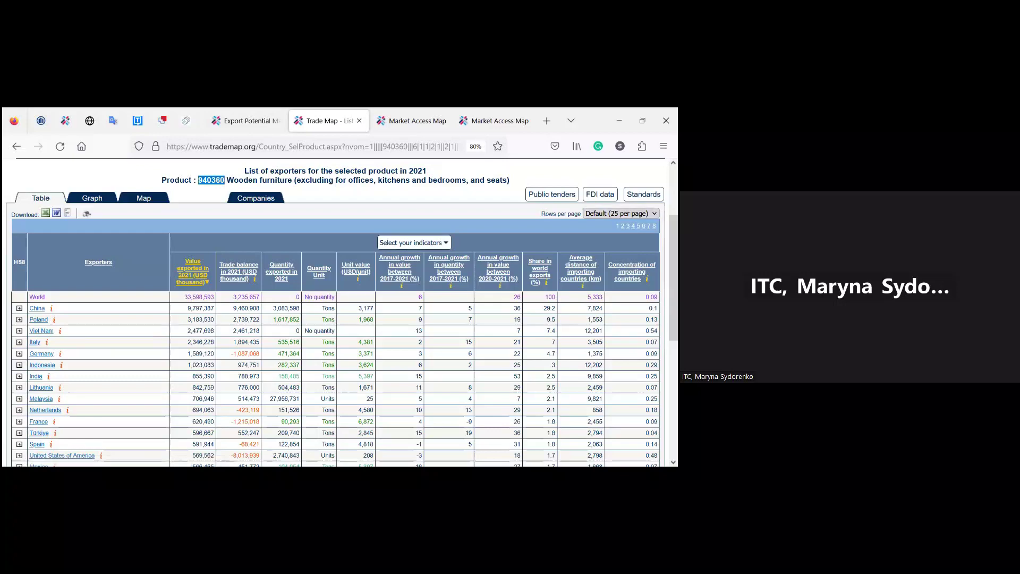
pyautogui.click(620, 213)
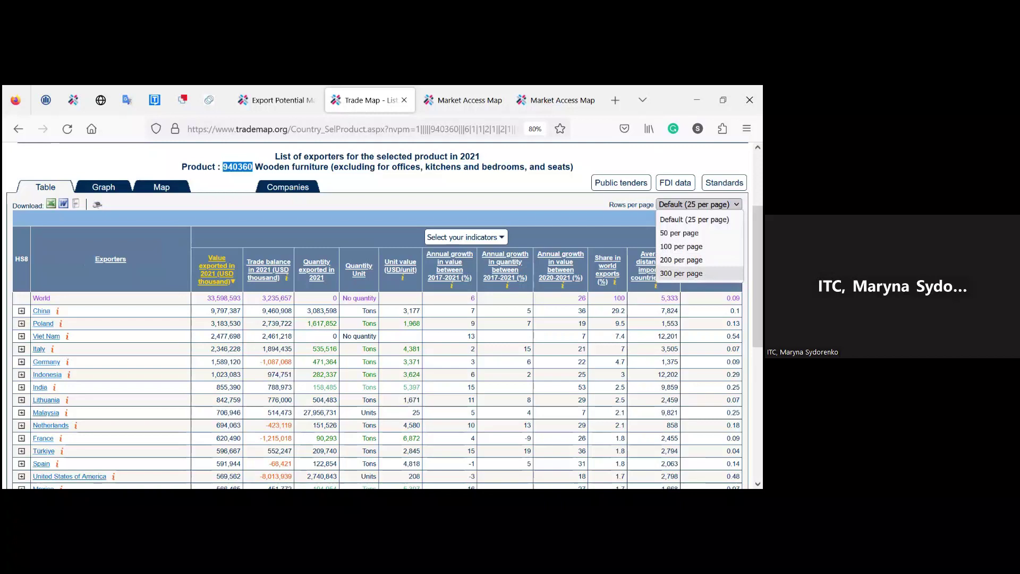
pyautogui.click(159, 329)
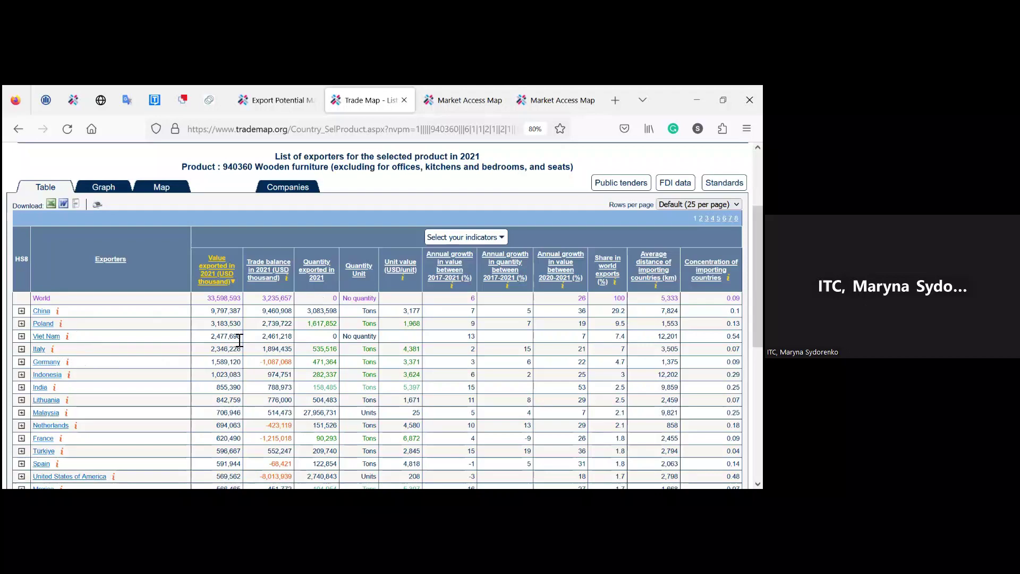
# Step: Examine the 2021 exported values and trade balances across the list of exporting countries
pyautogui.scroll(-2, 239, 340)
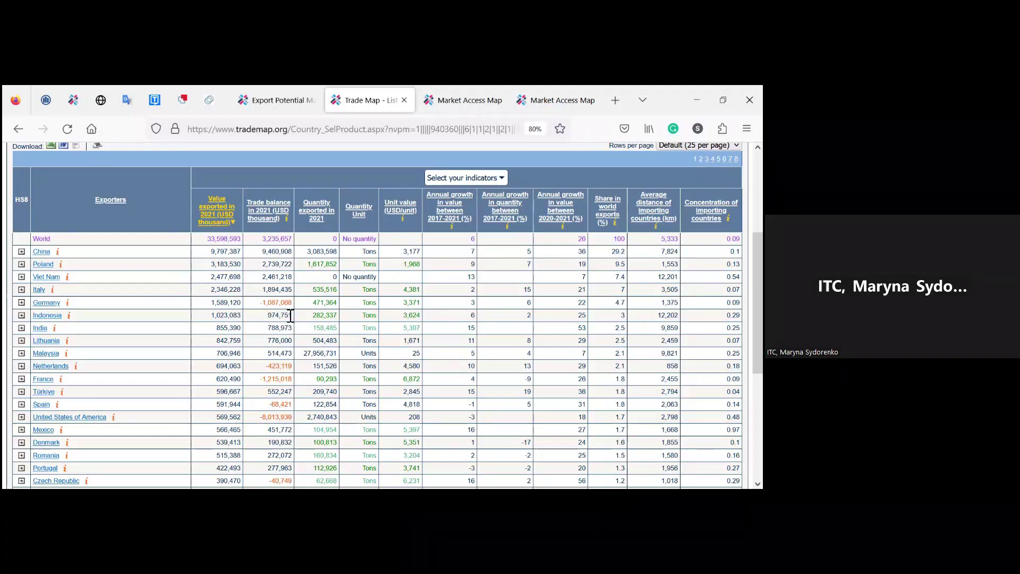
pyautogui.scroll(-2, 285, 377)
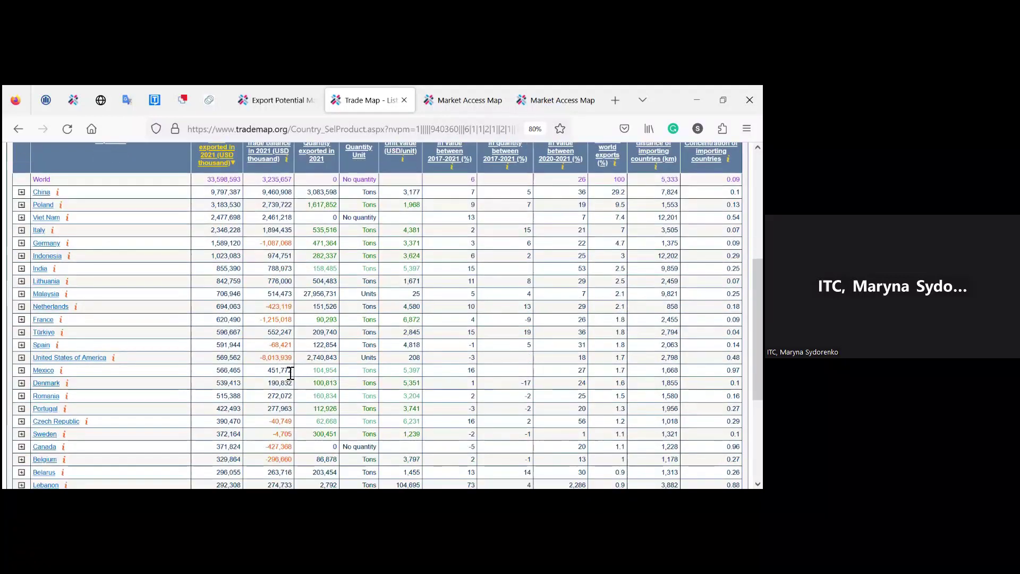
pyautogui.scroll(-2, 290, 373)
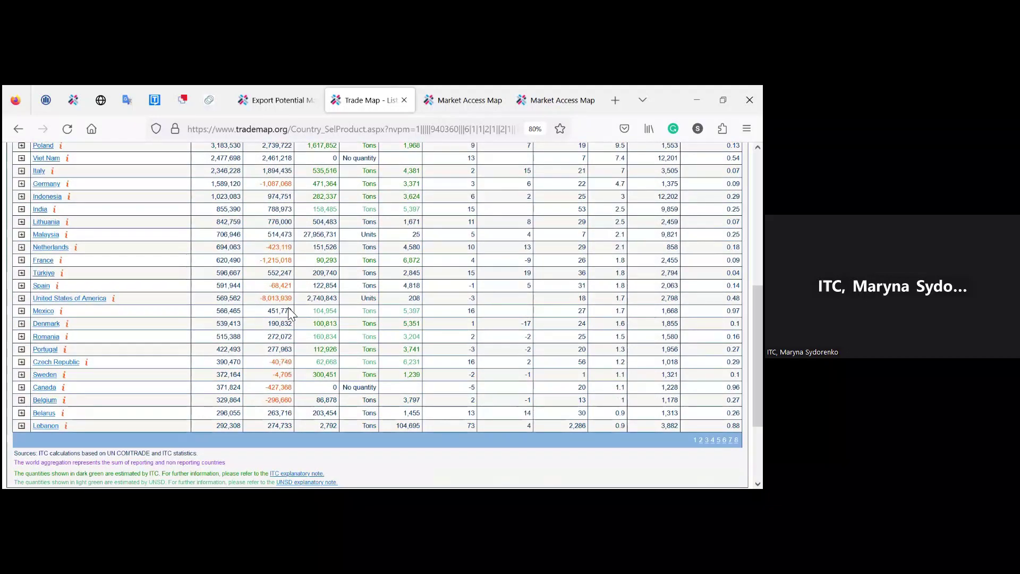
pyautogui.scroll(3, 289, 323)
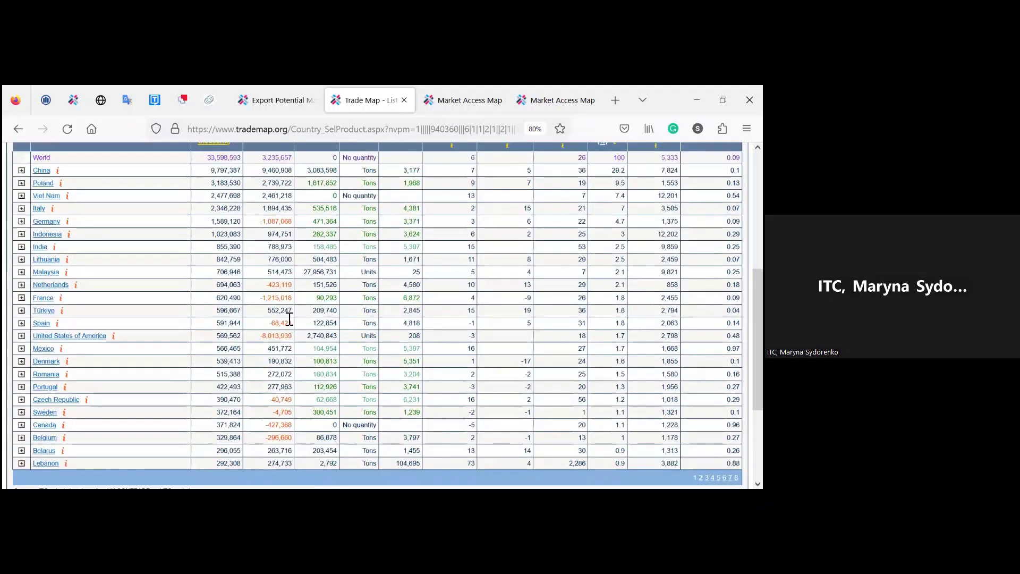
pyautogui.scroll(3, 289, 319)
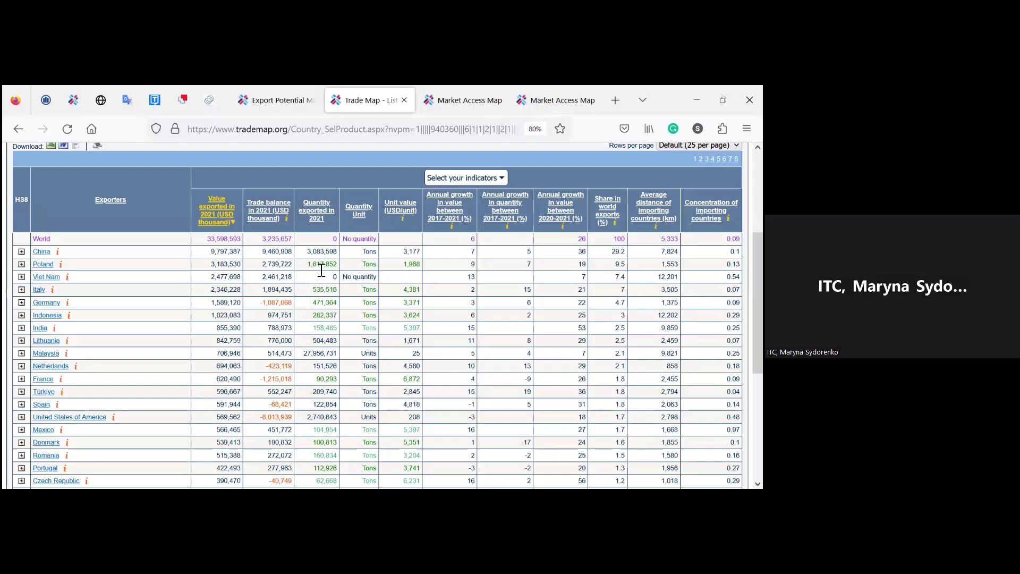
# Step: Examine the exporters' quantities, quantity units, unit values, and annual growth in value and quantity
pyautogui.scroll(-3, 322, 386)
pyautogui.scroll(3, 322, 386)
pyautogui.scroll(-4, 429, 293)
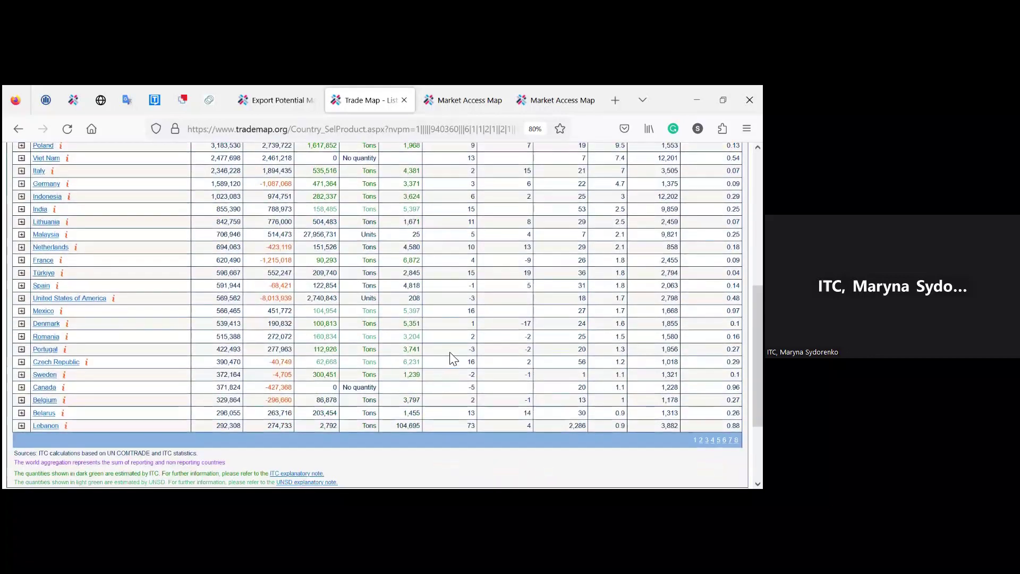
pyautogui.scroll(2, 451, 360)
pyautogui.scroll(2, 453, 358)
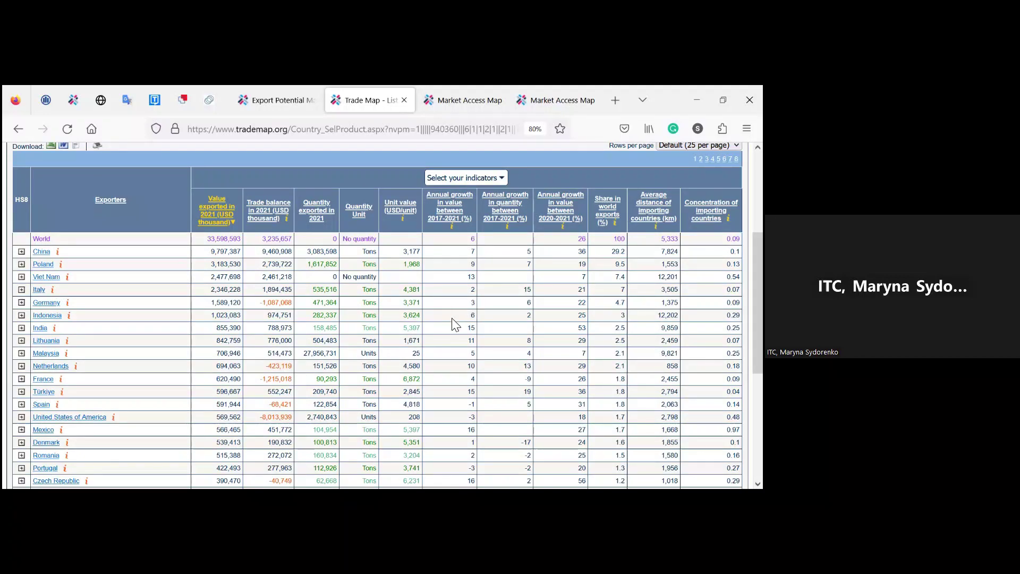
pyautogui.scroll(-2, 455, 325)
pyautogui.scroll(5, 455, 323)
pyautogui.moveTo(583, 328); pyautogui.dragTo(587, 328)
pyautogui.scroll(2, 384, 315)
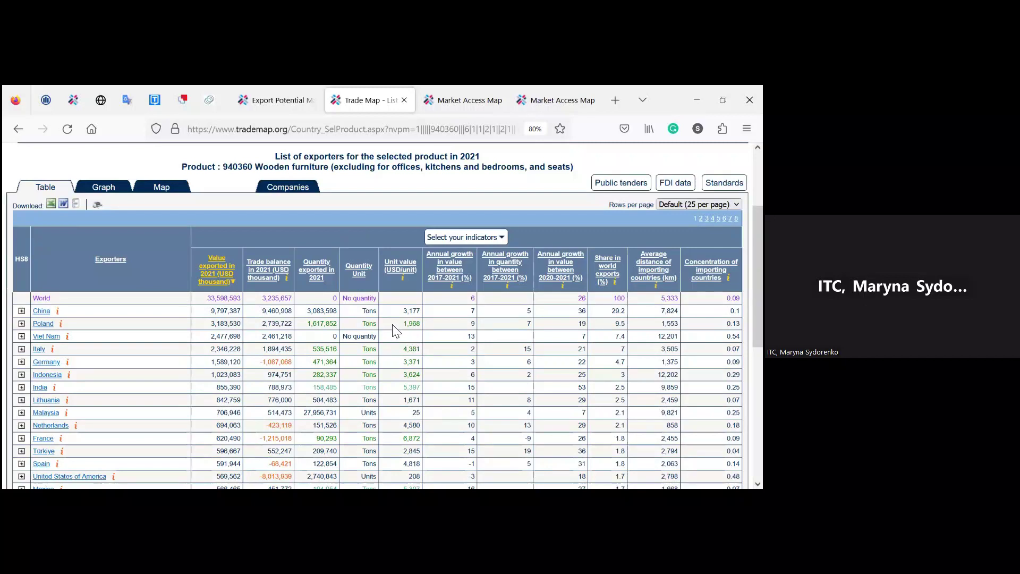
# Step: Display the exporters of product 940360 as a bar chart on exported value and look it over
pyautogui.click(122, 190)
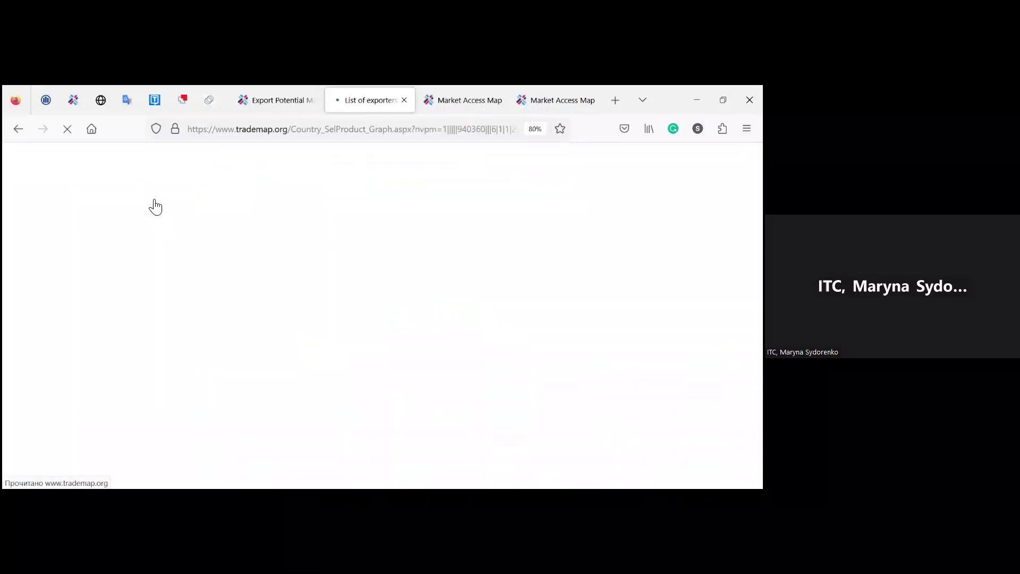
pyautogui.moveTo(257, 251)
pyautogui.scroll(-3, 453, 348)
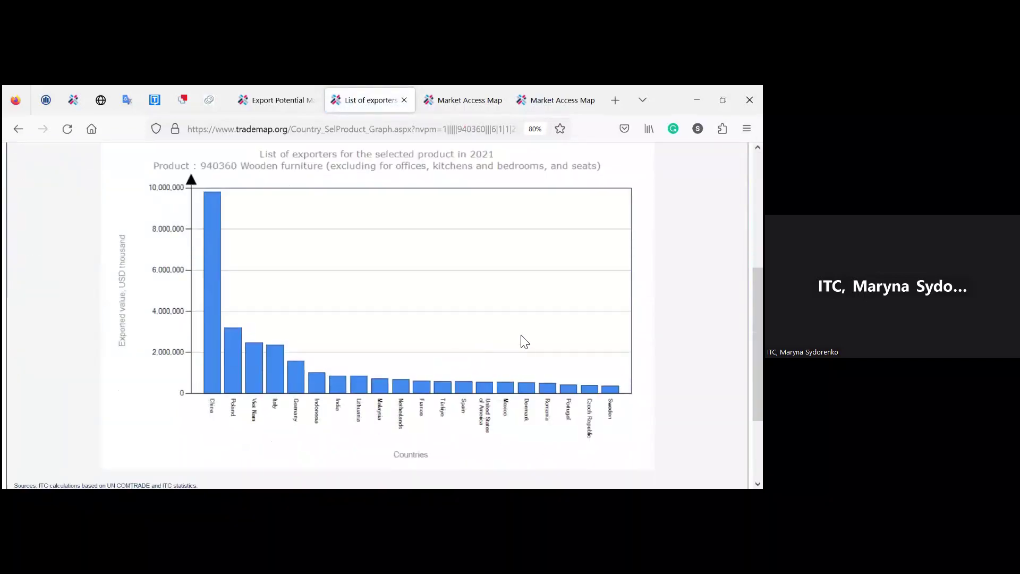
pyautogui.scroll(2, 520, 341)
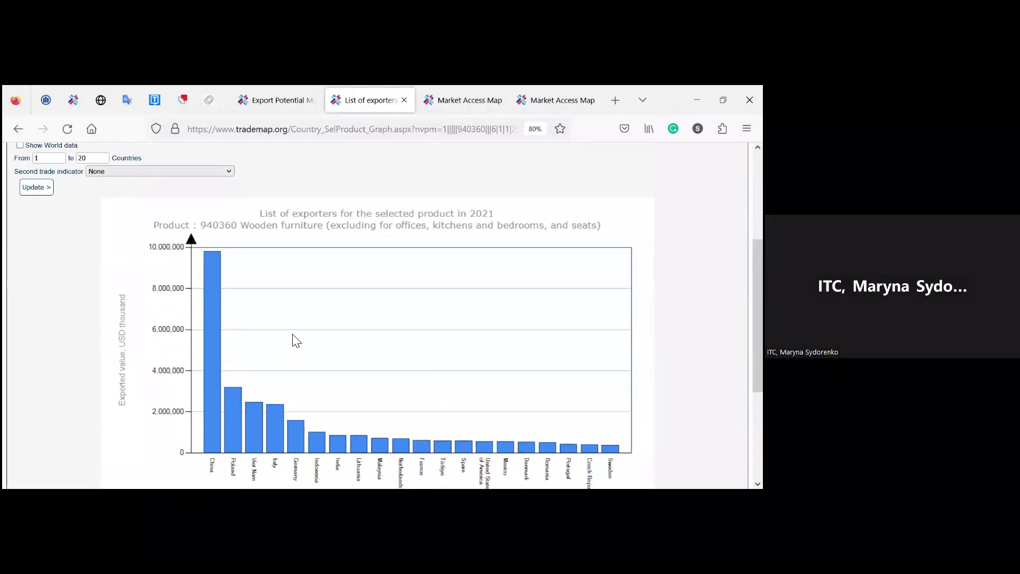
pyautogui.scroll(2, 297, 340)
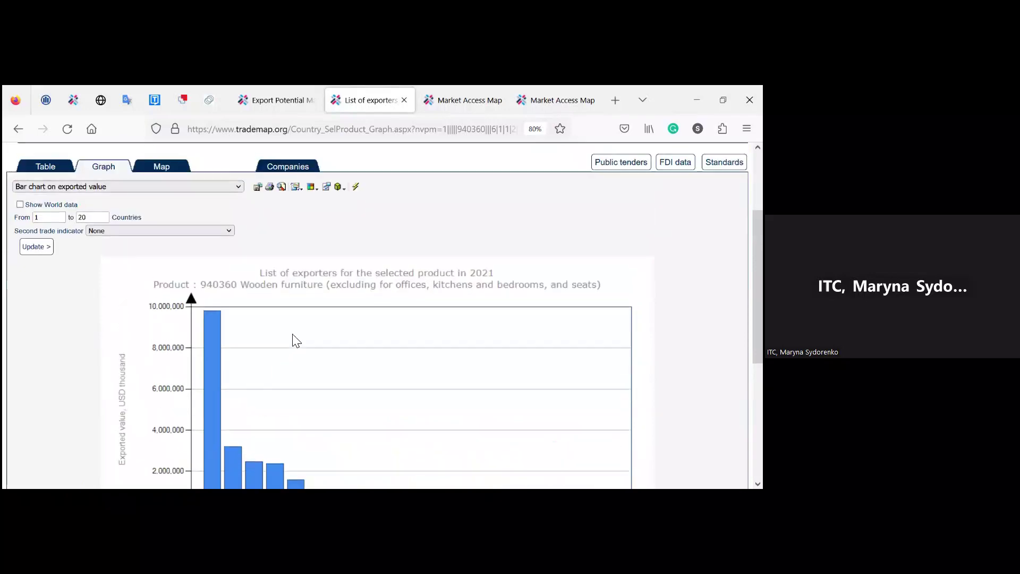
# Step: Display the exporting countries on the world map by exported value and examine the map with its legend
pyautogui.click(171, 169)
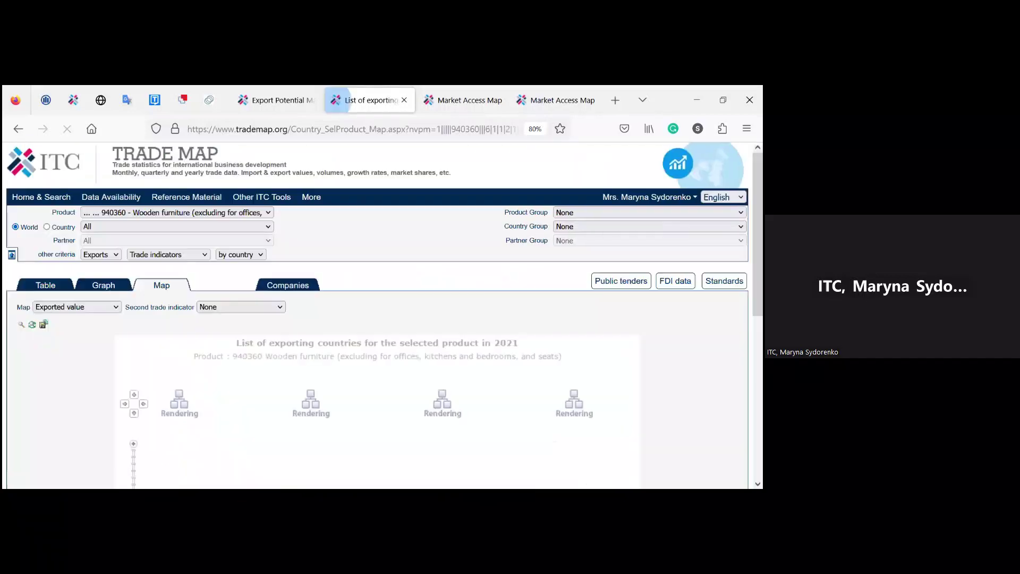
pyautogui.scroll(-5, 153, 391)
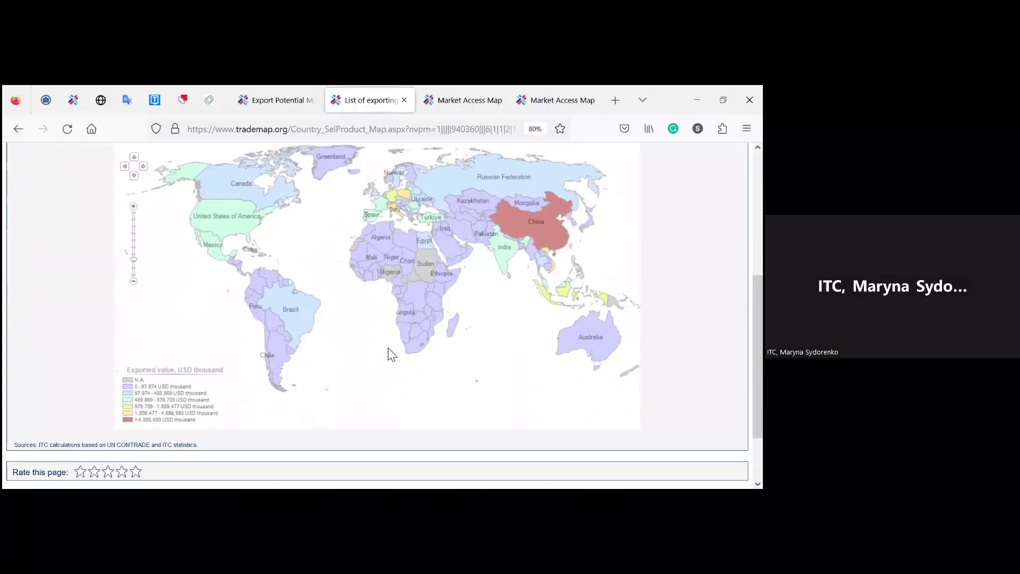
pyautogui.scroll(5, 388, 351)
pyautogui.scroll(2, 339, 336)
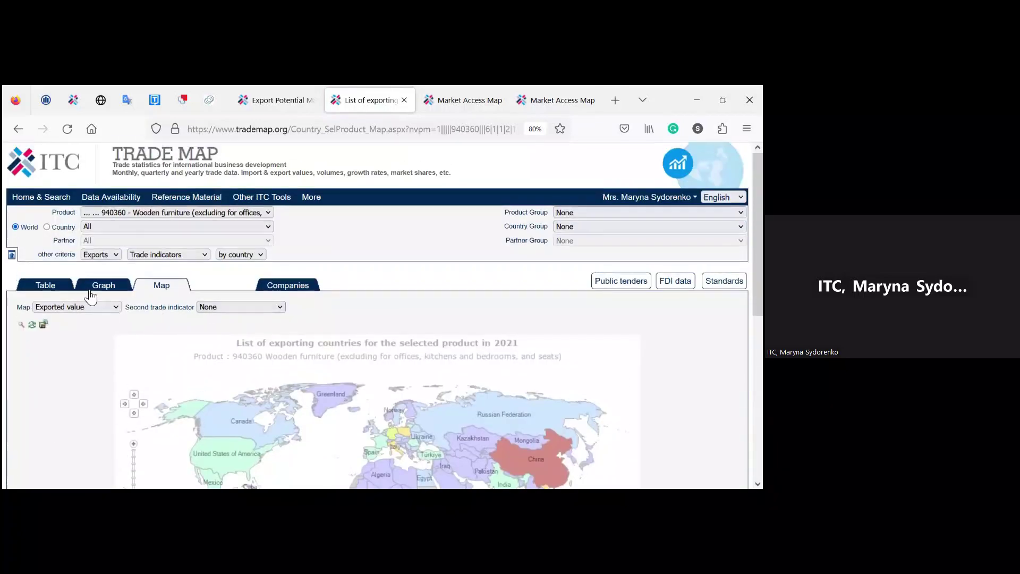
# Step: View the exporting companies by product category and open the company list for "Bar furniture, wooden"
pyautogui.click(290, 289)
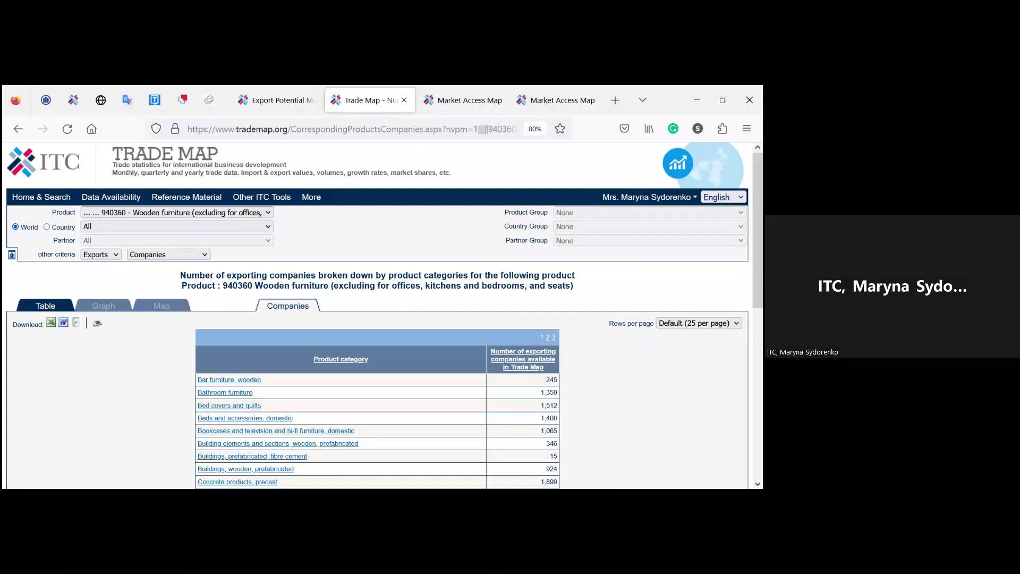
pyautogui.scroll(-2, 383, 315)
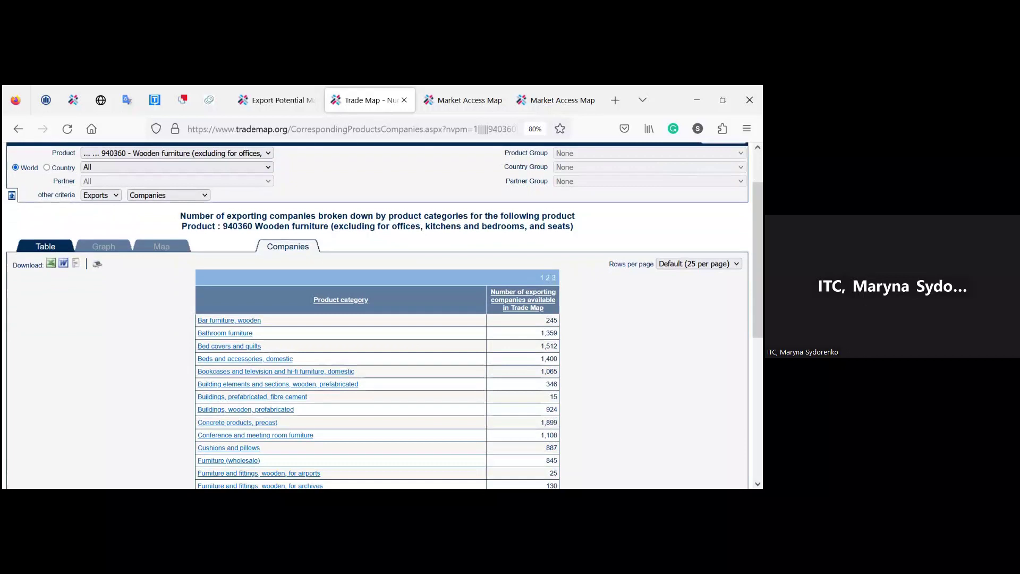
pyautogui.click(237, 321)
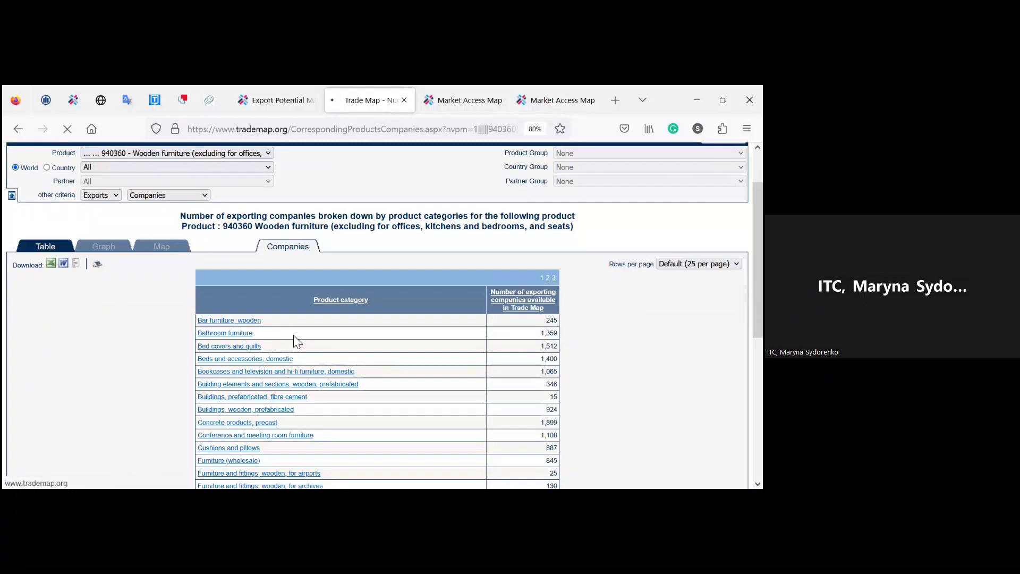
pyautogui.click(254, 323)
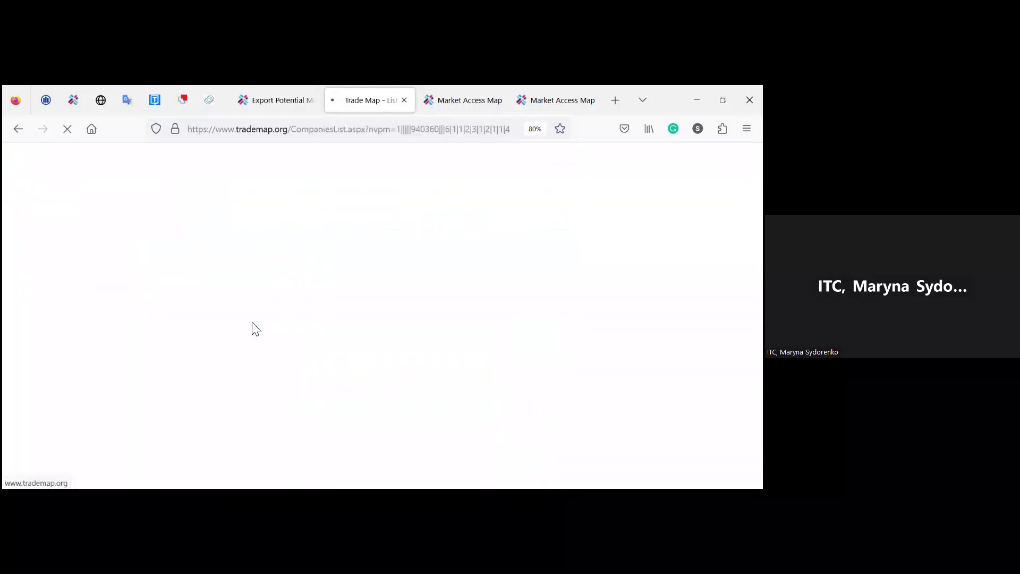
pyautogui.scroll(-2, 347, 329)
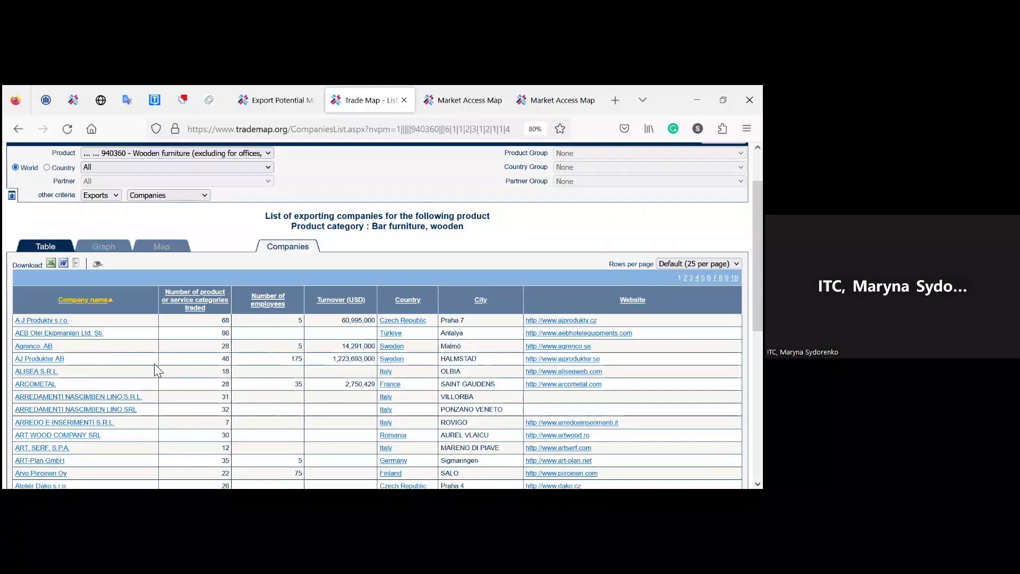
# Step: Open the company profile of A J Produkty s.r.o., review its details, and close the profile
pyautogui.click(53, 324)
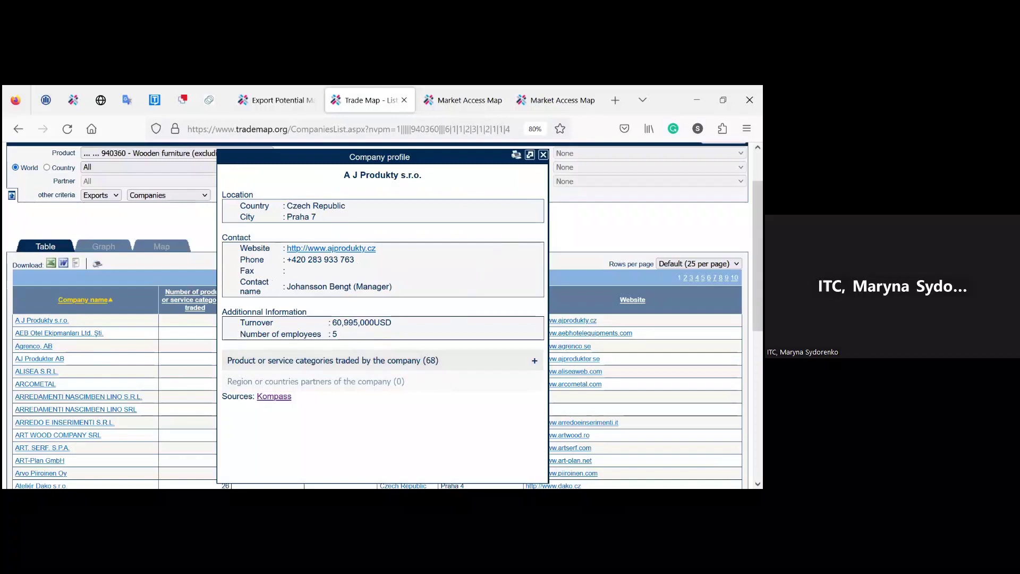
pyautogui.scroll(2, 550, 221)
pyautogui.click(546, 227)
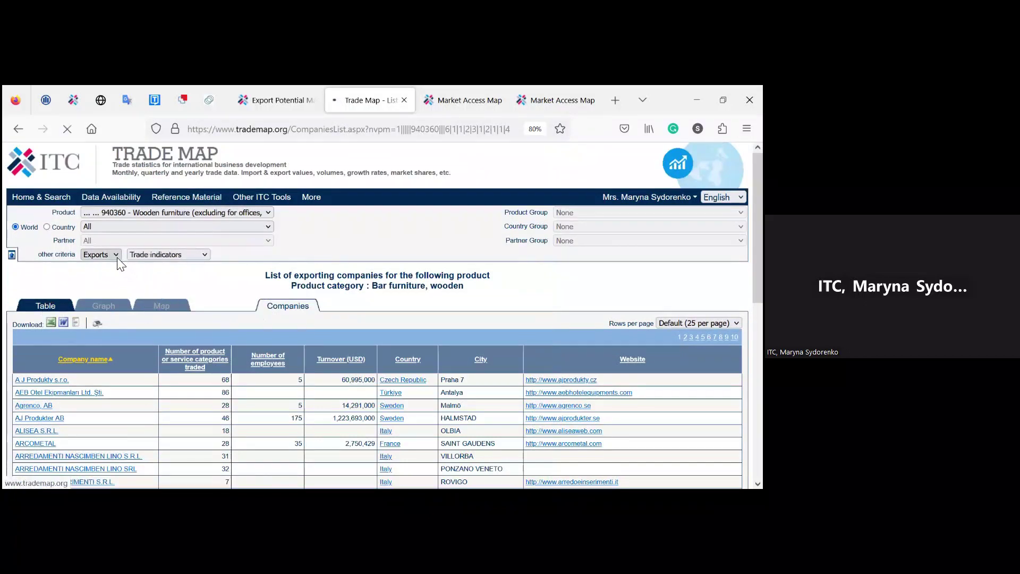
# Step: Switch the trade indicators for product 940360 to imports and review the list of importing countries
pyautogui.click(101, 255)
pyautogui.click(102, 281)
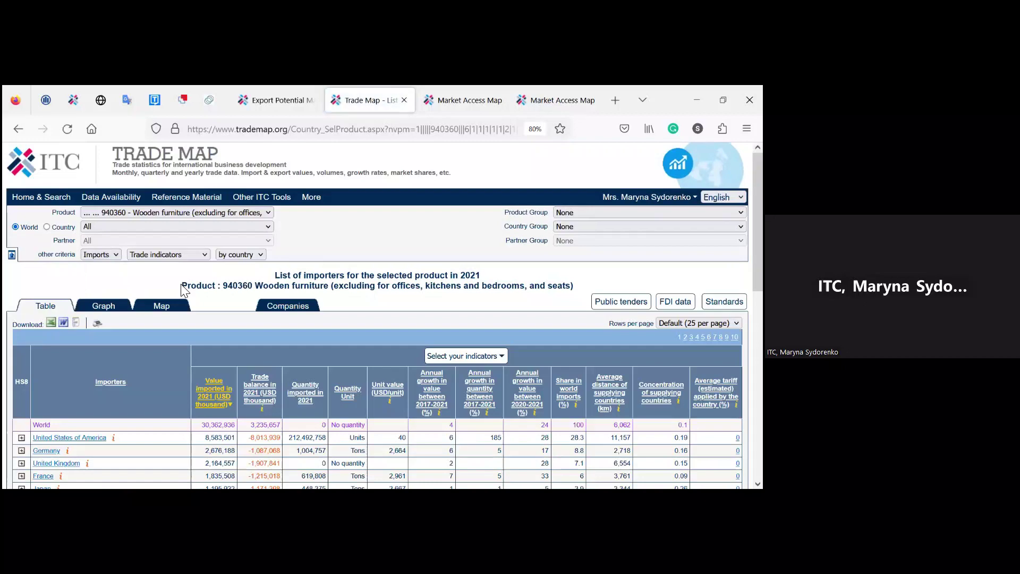
pyautogui.scroll(-2, 285, 331)
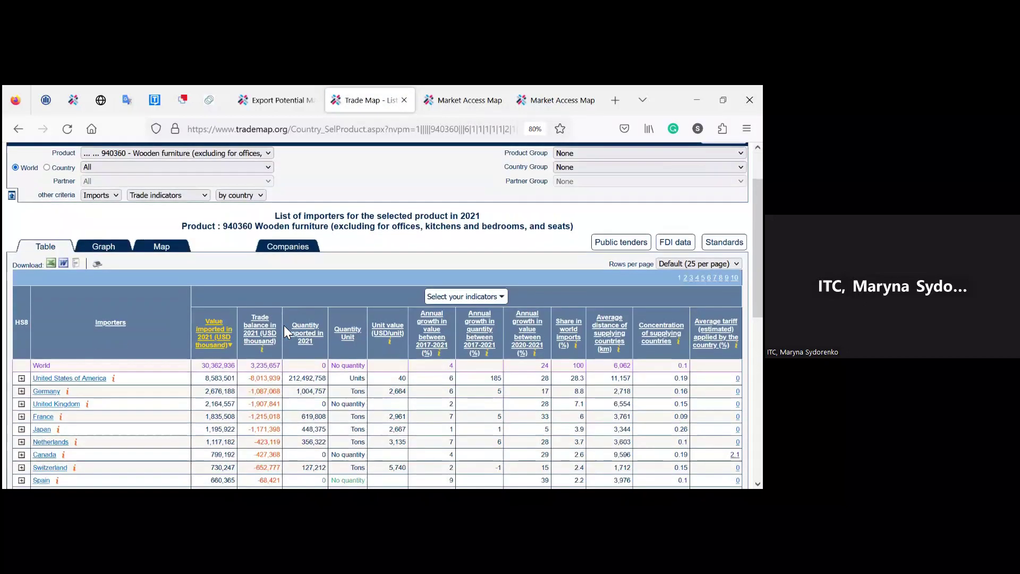
pyautogui.scroll(-2, 283, 325)
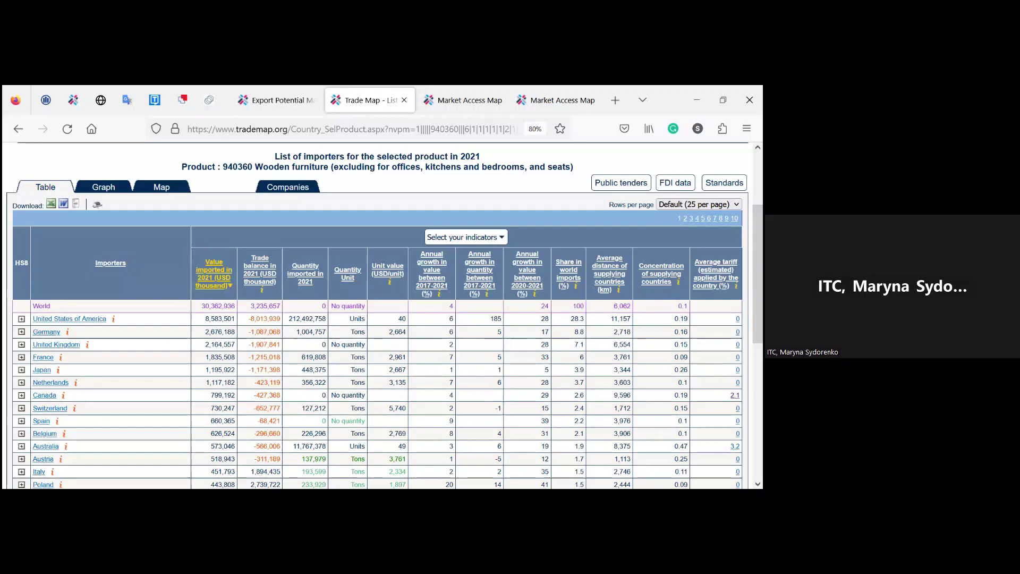
pyautogui.scroll(1, 382, 315)
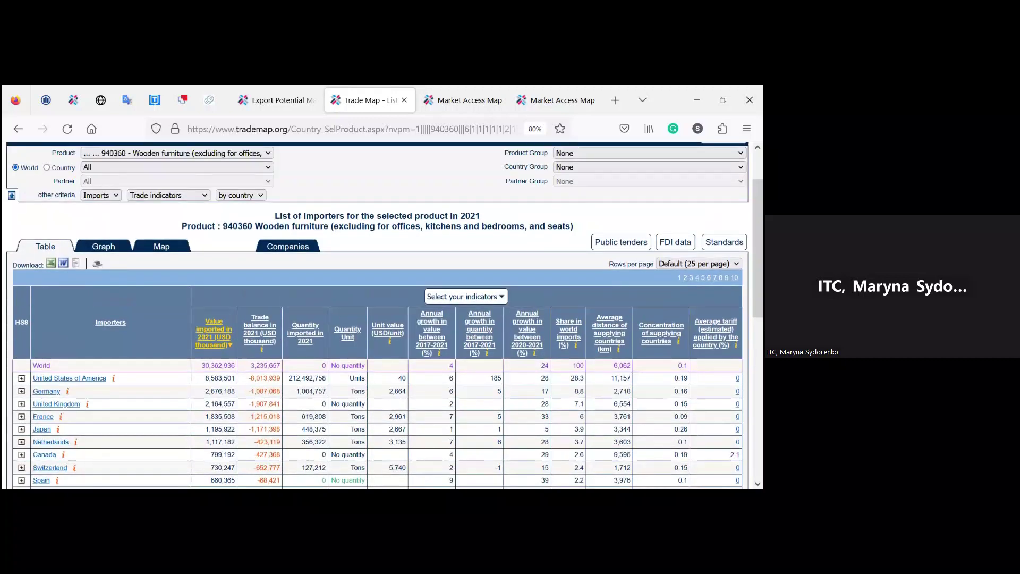
pyautogui.scroll(-2, 383, 316)
pyautogui.scroll(-1, 383, 316)
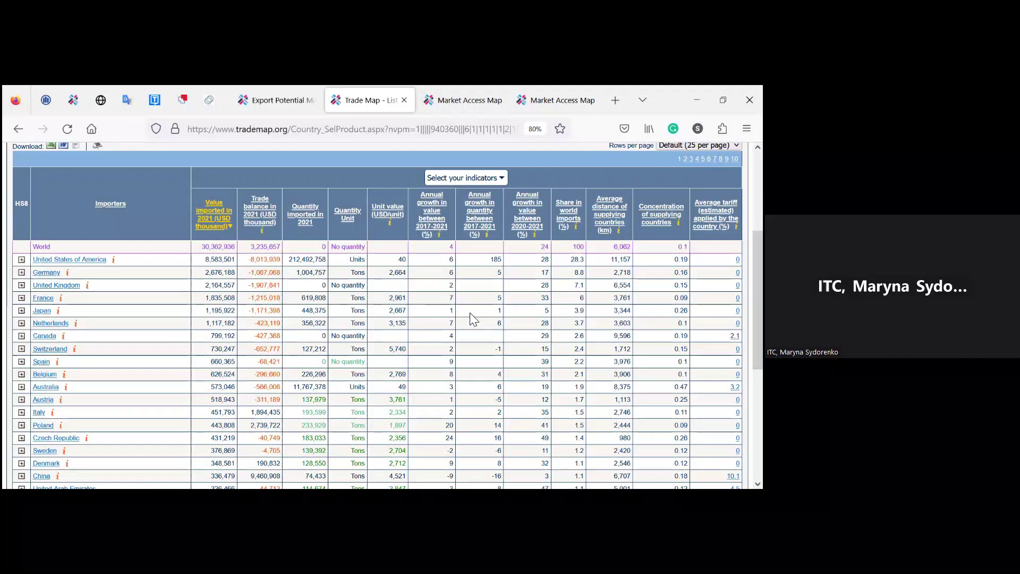
pyautogui.scroll(3, 472, 319)
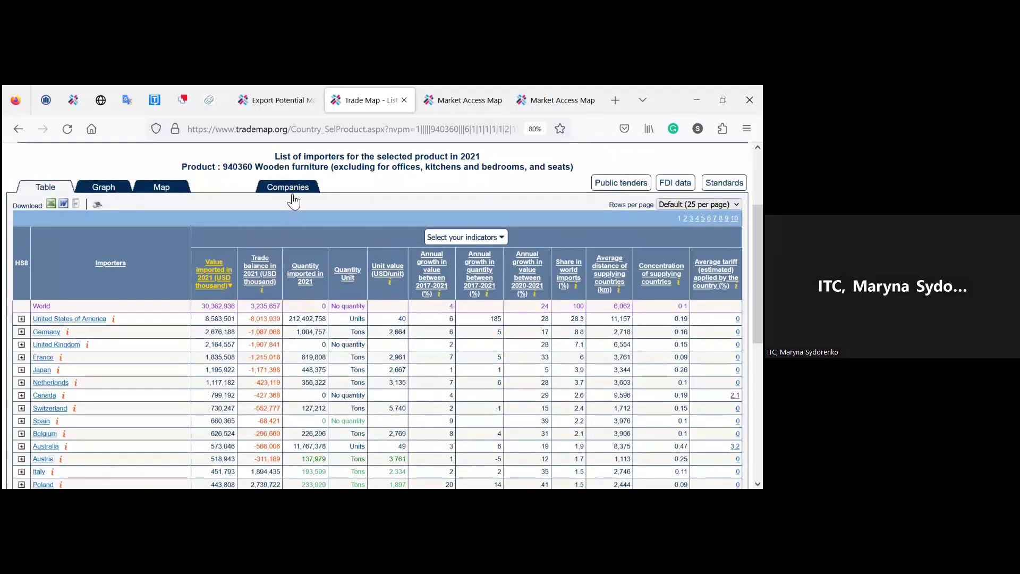
# Step: View the importing companies for product 940360 and look through their breakdown by product category
pyautogui.click(294, 198)
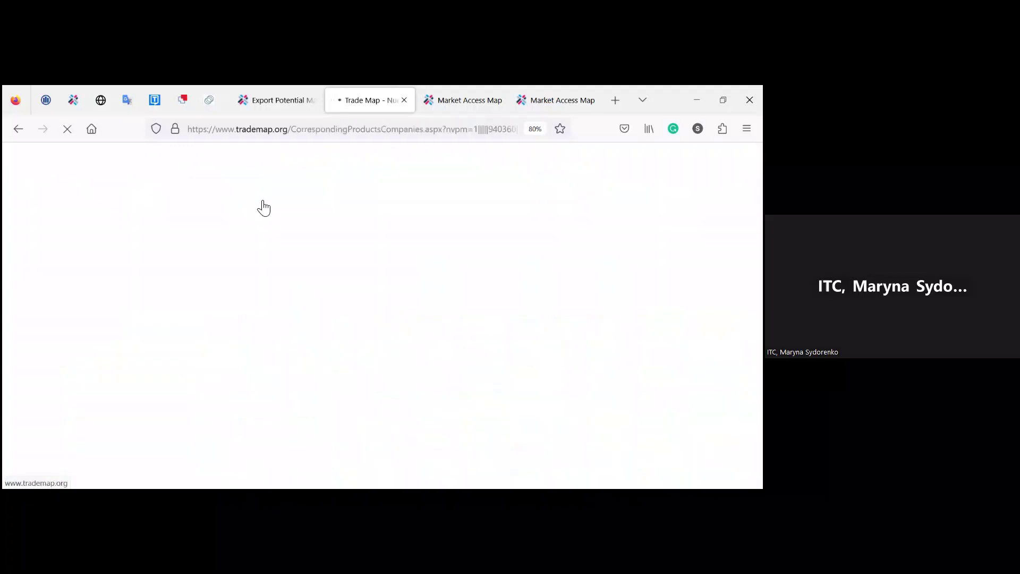
pyautogui.scroll(-5, 490, 329)
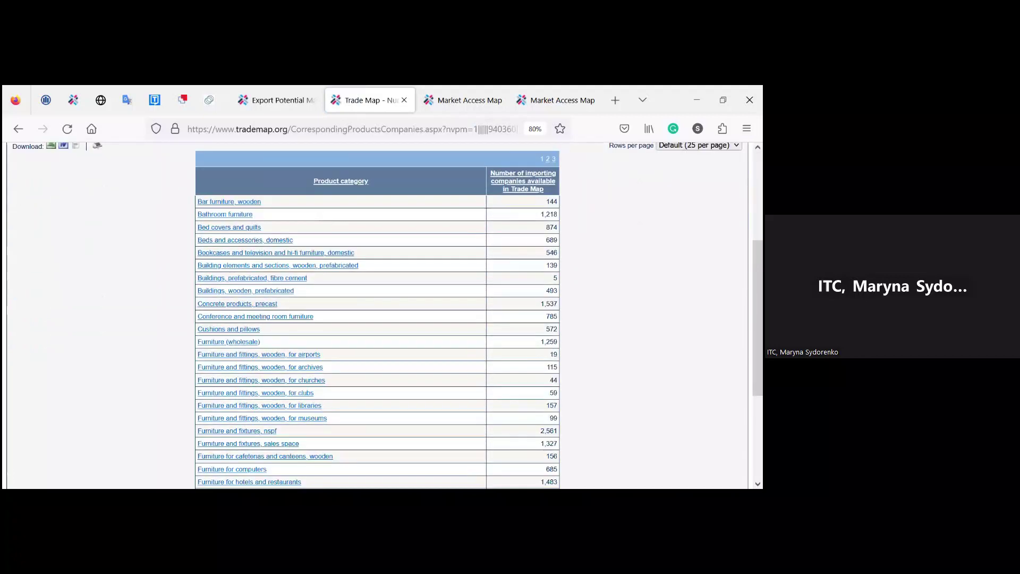
pyautogui.scroll(-3, 377, 315)
pyautogui.scroll(2, 377, 316)
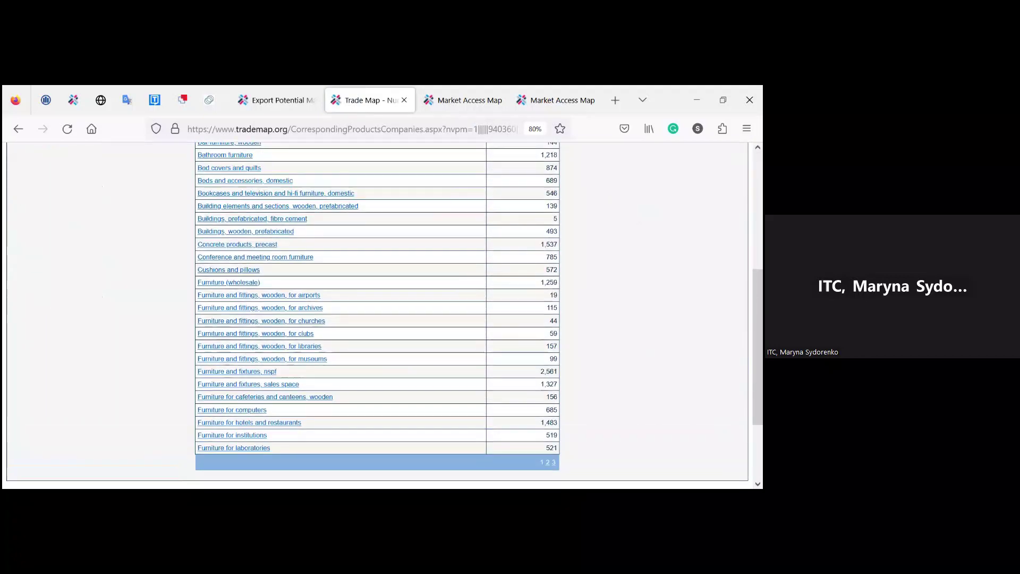
# Step: Leave the importing companies breakdown and return to the table of importers for product 940360
pyautogui.scroll(2, 377, 315)
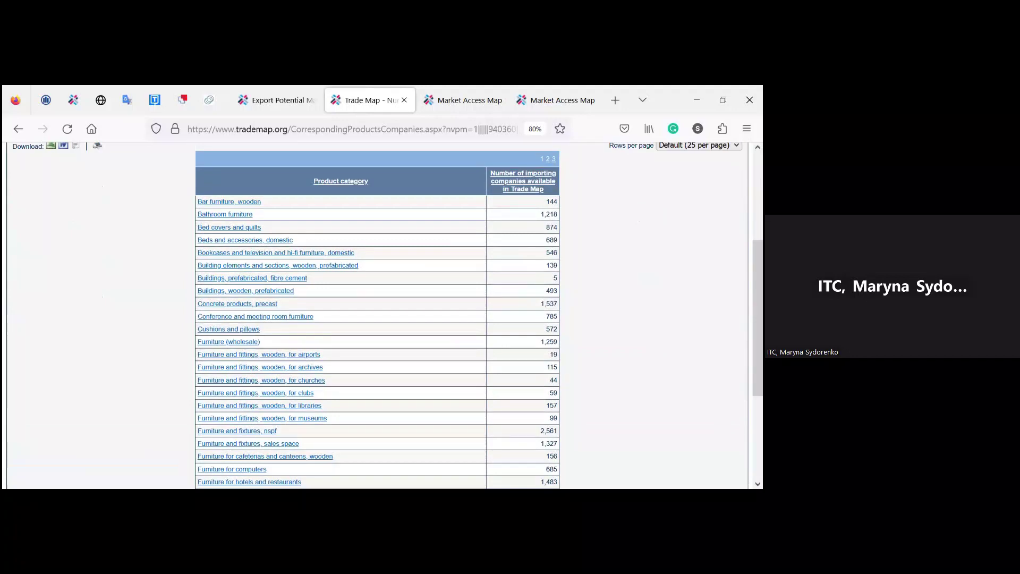
pyautogui.scroll(3, 377, 315)
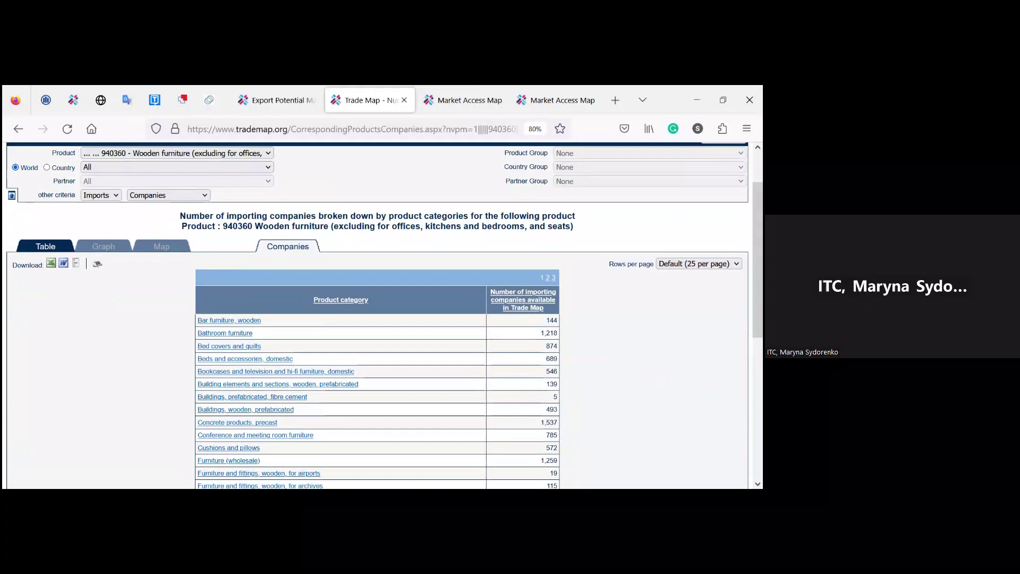
pyautogui.scroll(2, 377, 316)
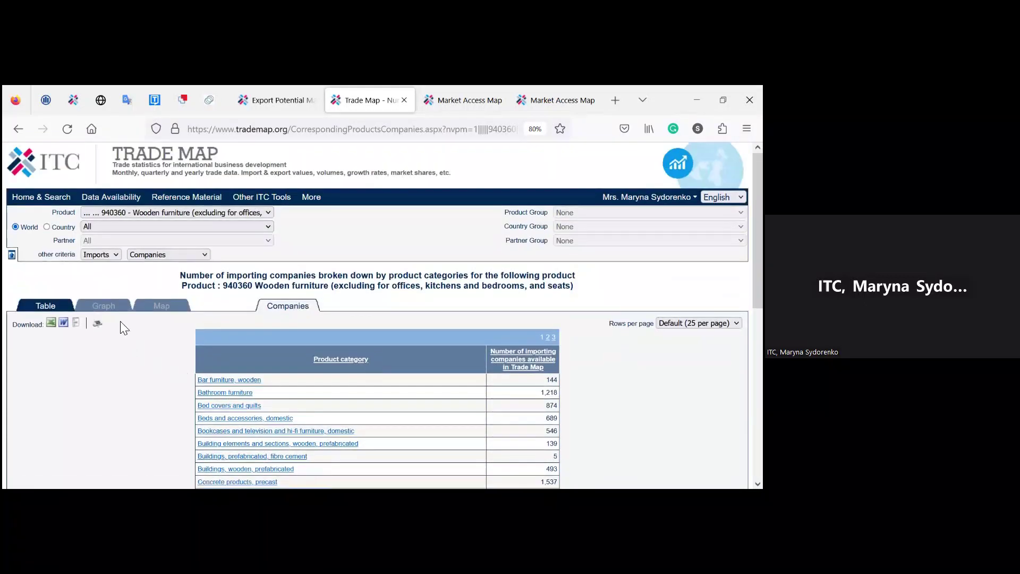
pyautogui.click(56, 308)
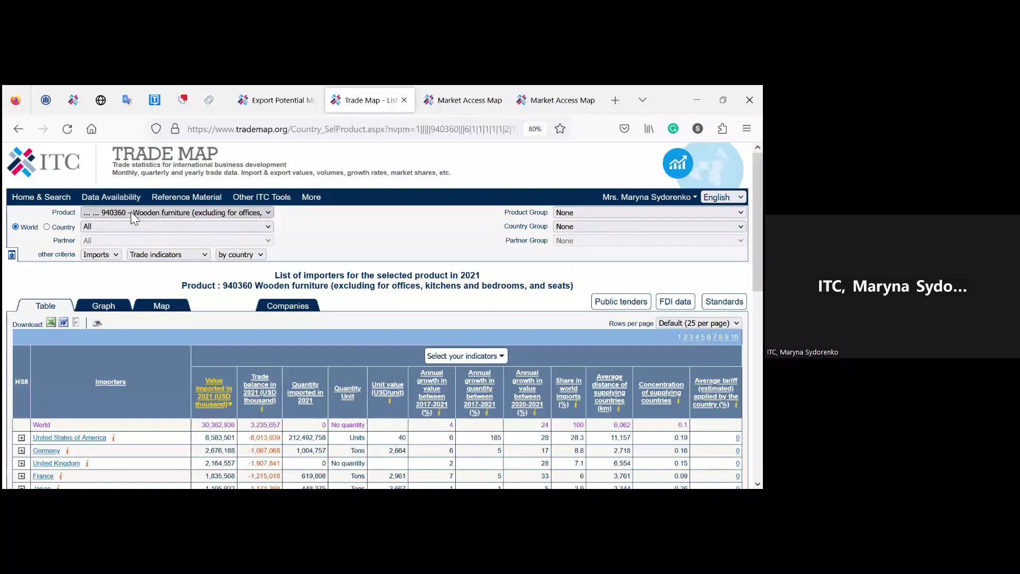
# Step: Filter the product 940360 trade indicators by country Ukraine and switch them to exports
pyautogui.click(47, 228)
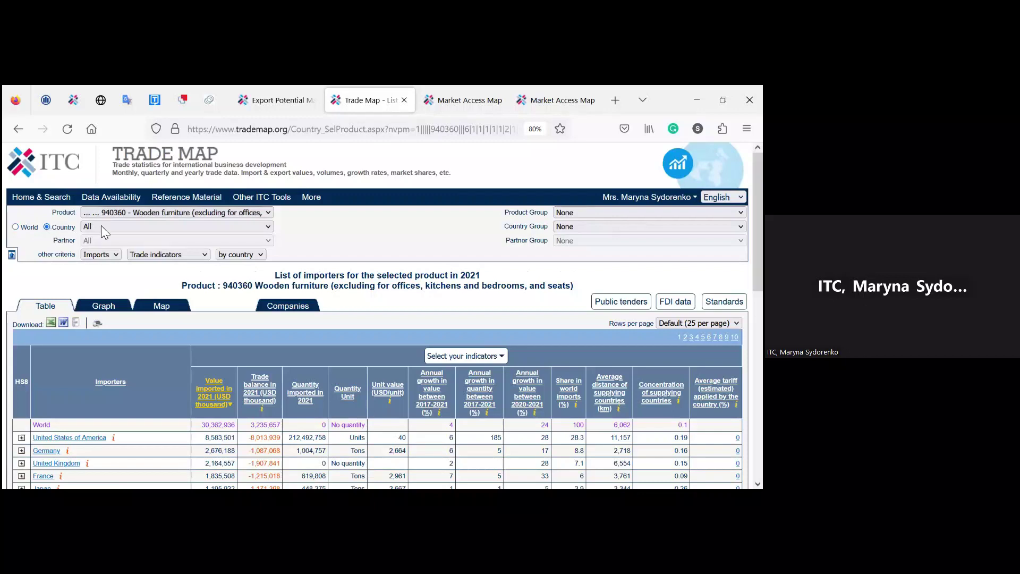
pyautogui.click(131, 226)
pyautogui.moveTo(266, 248); pyautogui.dragTo(267, 467)
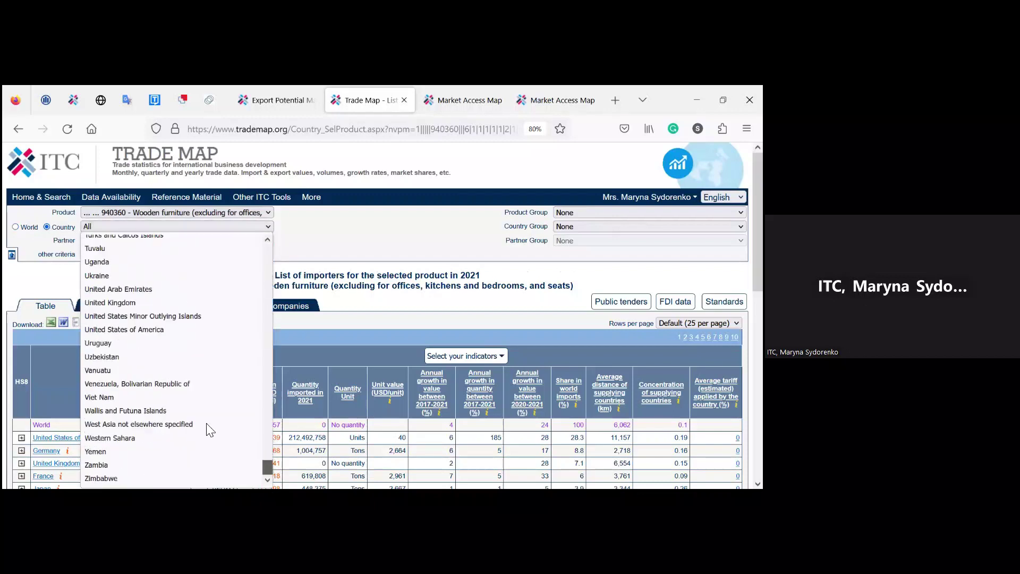
pyautogui.click(112, 274)
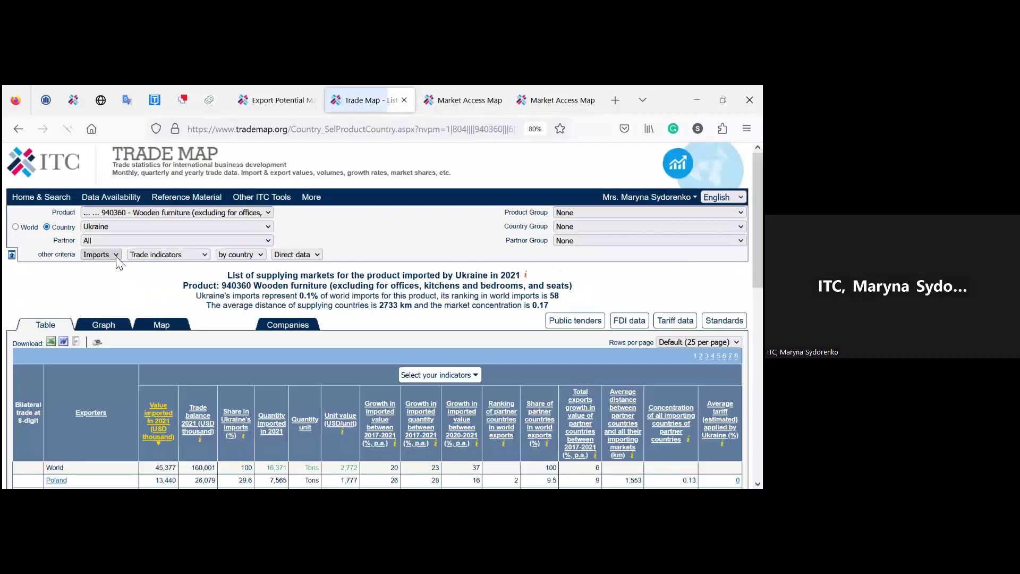
pyautogui.click(109, 280)
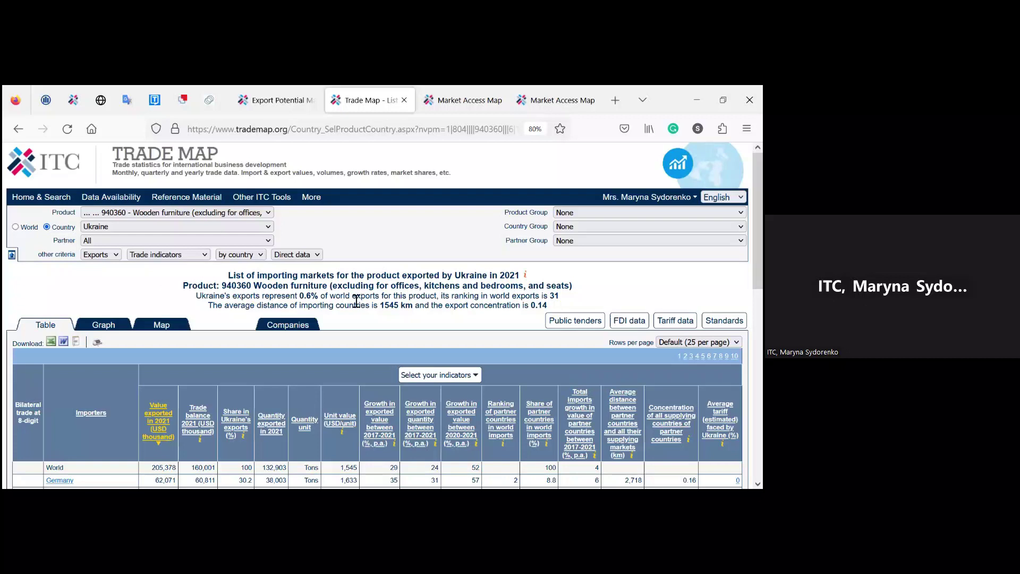
# Step: Read the summary above Ukraine's export table for its world export share, ranking, average distance of importing countries and export concentration
pyautogui.moveTo(228, 275); pyautogui.dragTo(548, 306)
pyautogui.moveTo(222, 285); pyautogui.dragTo(254, 285)
pyautogui.click(322, 298)
pyautogui.moveTo(300, 296); pyautogui.dragTo(324, 295)
pyautogui.moveTo(549, 296); pyautogui.dragTo(558, 296)
pyautogui.scroll(-2, 378, 315)
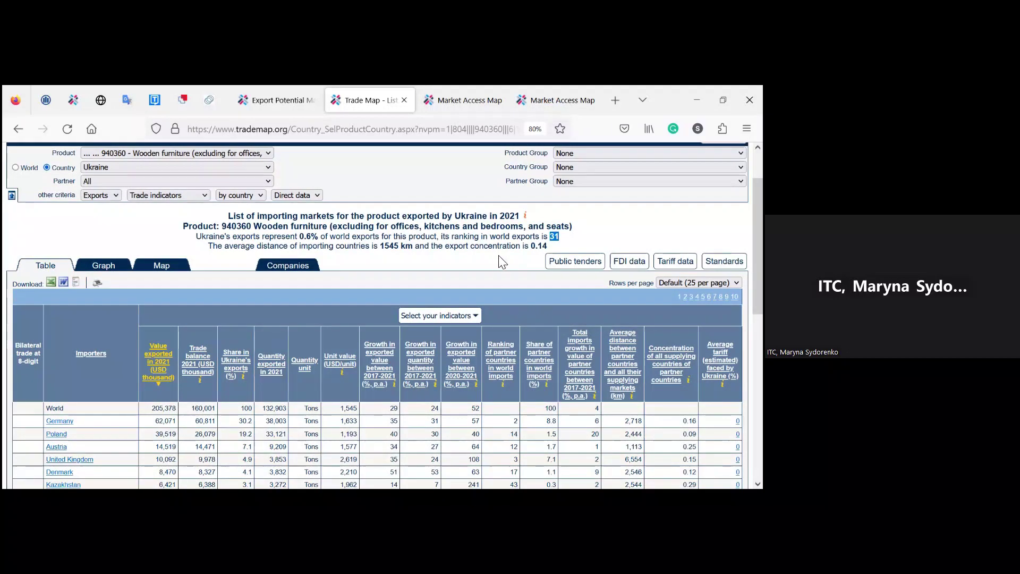
pyautogui.moveTo(380, 246); pyautogui.dragTo(400, 249)
pyautogui.doubleClick(545, 245)
# Step: Examine the importing markets for Ukraine's wooden furniture, comparing exported values and growth rates for countries such as Germany, Spain and the Netherlands
pyautogui.scroll(-3, 519, 260)
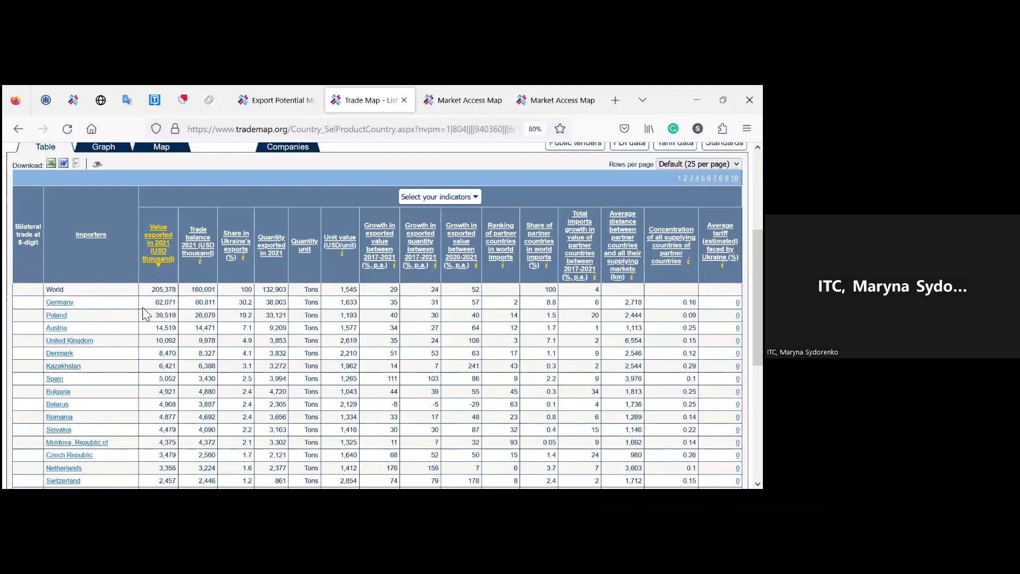
pyautogui.moveTo(158, 315); pyautogui.dragTo(162, 353)
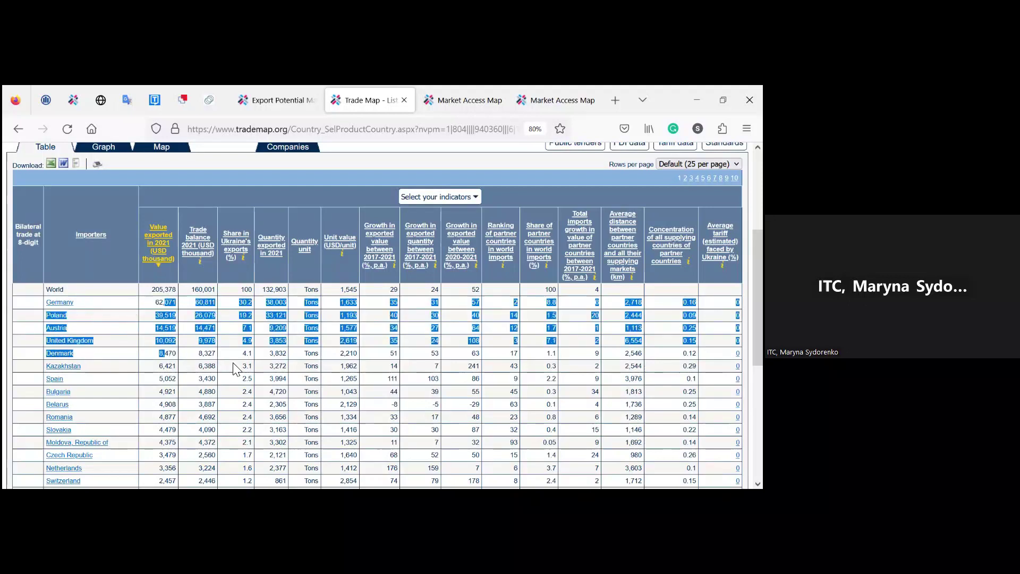
pyautogui.click(236, 371)
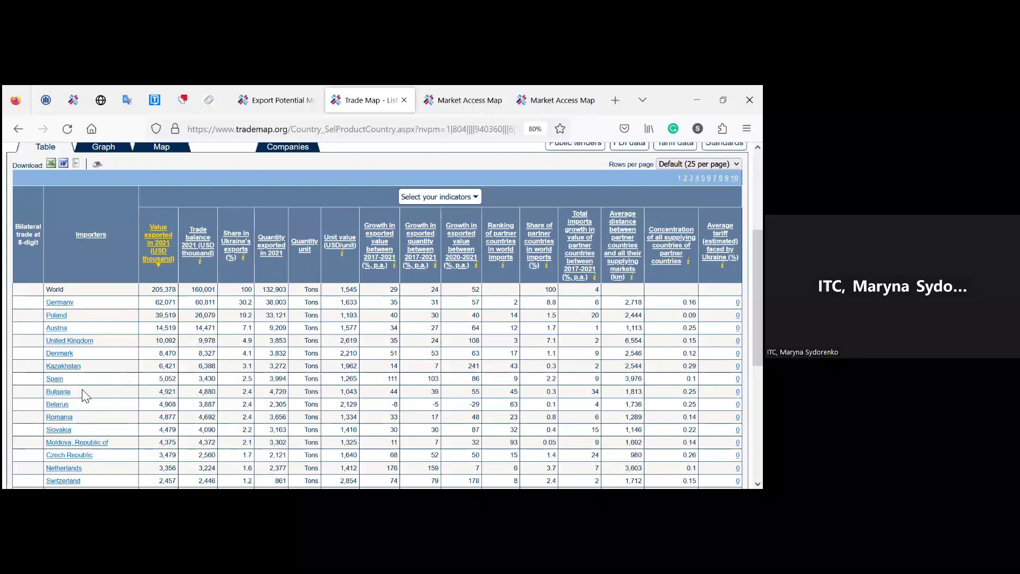
pyautogui.moveTo(64, 379); pyautogui.dragTo(35, 380)
pyautogui.moveTo(390, 378); pyautogui.dragTo(477, 379)
pyautogui.moveTo(387, 468); pyautogui.dragTo(443, 476)
pyautogui.click(419, 408)
pyautogui.scroll(-2, 470, 406)
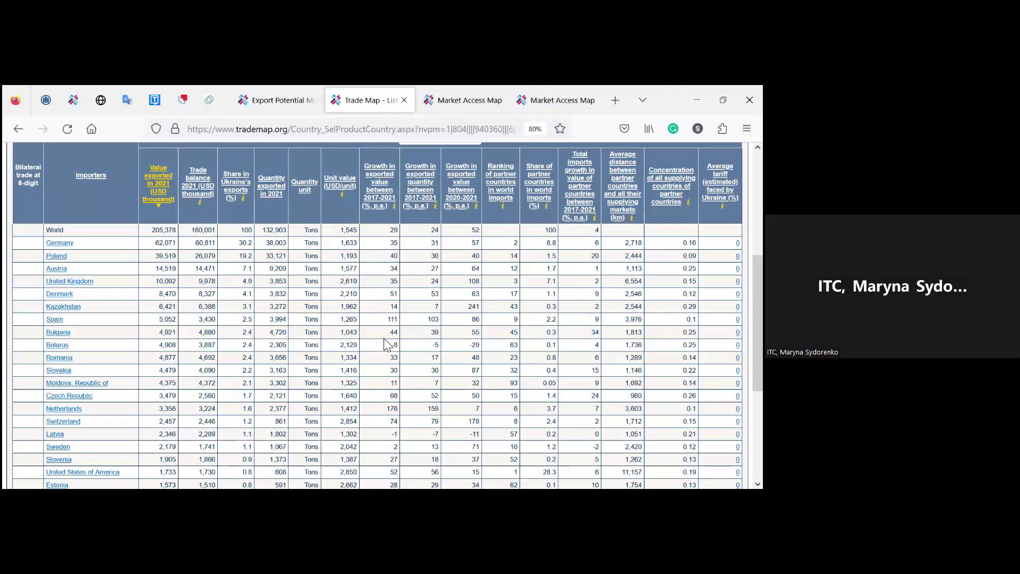
pyautogui.scroll(2, 386, 344)
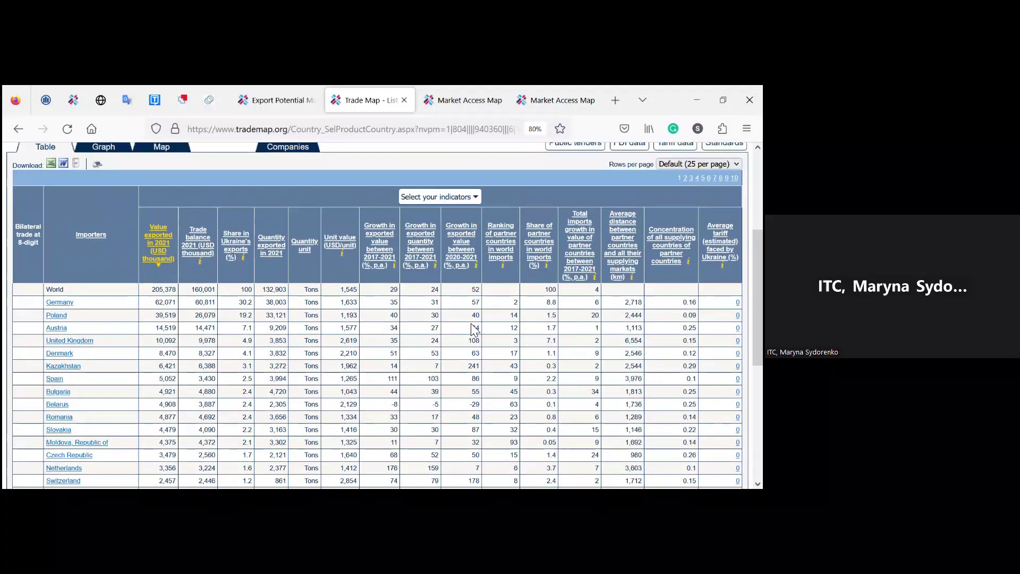
# Step: Open the indicator selection for Ukraine's export table, review the available standard, trend and additional indicators, and cancel without saving
pyautogui.scroll(2, 474, 329)
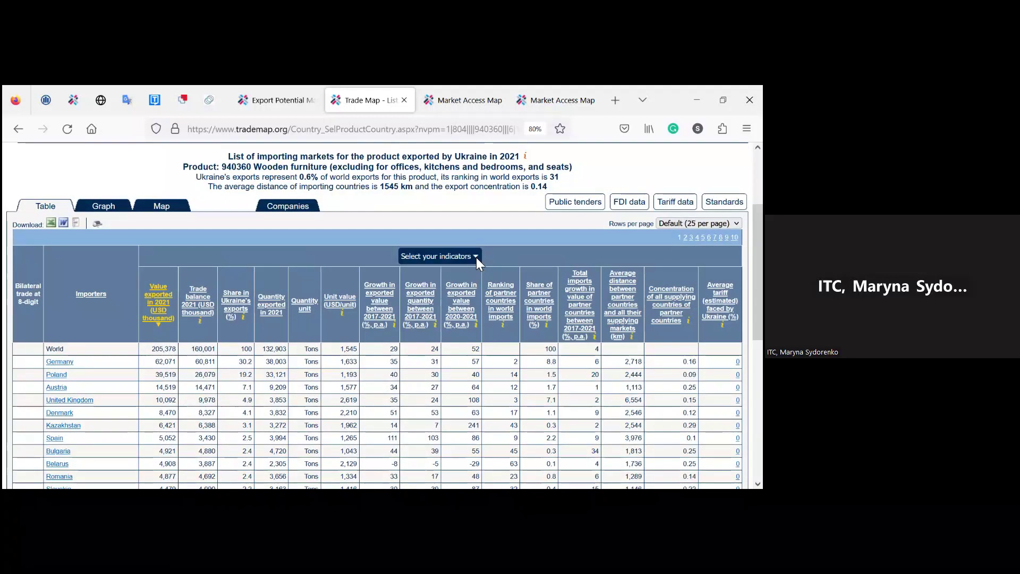
pyautogui.click(475, 257)
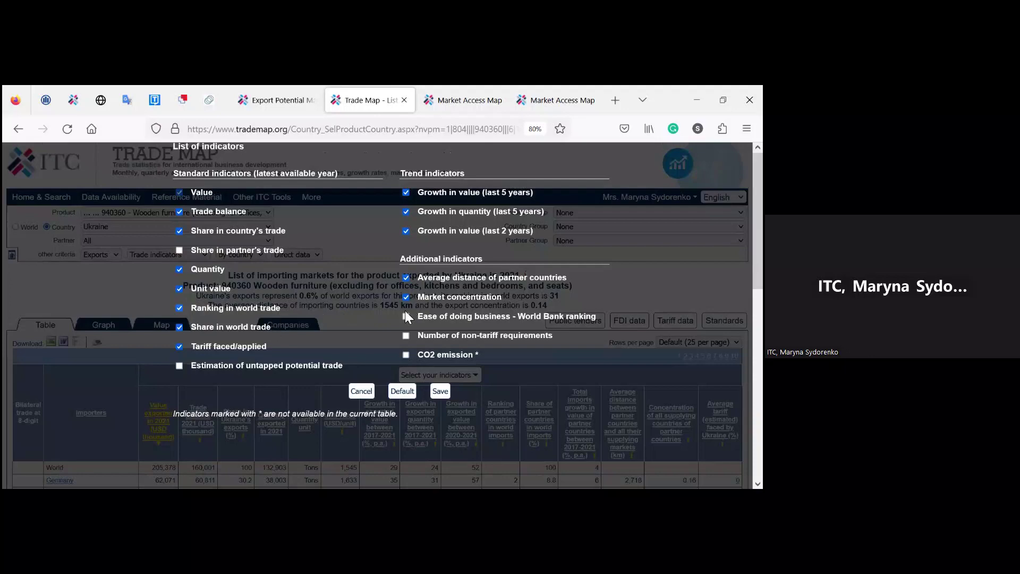
pyautogui.click(360, 391)
pyautogui.scroll(-2, 261, 351)
pyautogui.scroll(2, 136, 294)
# Step: Switch Ukraine's trade indicators to imports and read the summary of its world import share, ranking and average distance of supplying countries
pyautogui.click(118, 256)
pyautogui.click(114, 294)
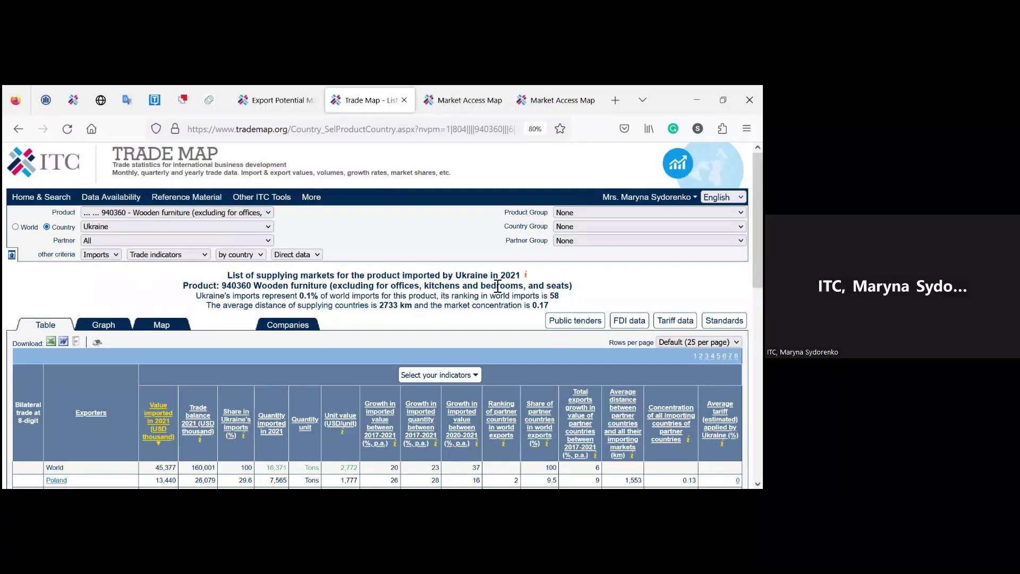
pyautogui.doubleClick(226, 287)
pyautogui.doubleClick(305, 296)
pyautogui.moveTo(321, 299); pyautogui.dragTo(320, 301)
pyautogui.doubleClick(554, 296)
pyautogui.doubleClick(386, 306)
# Step: Review the table of supplying markets for wooden furniture imported by Ukraine, including their values and growth rates
pyautogui.scroll(-3, 497, 308)
pyautogui.scroll(-2, 496, 308)
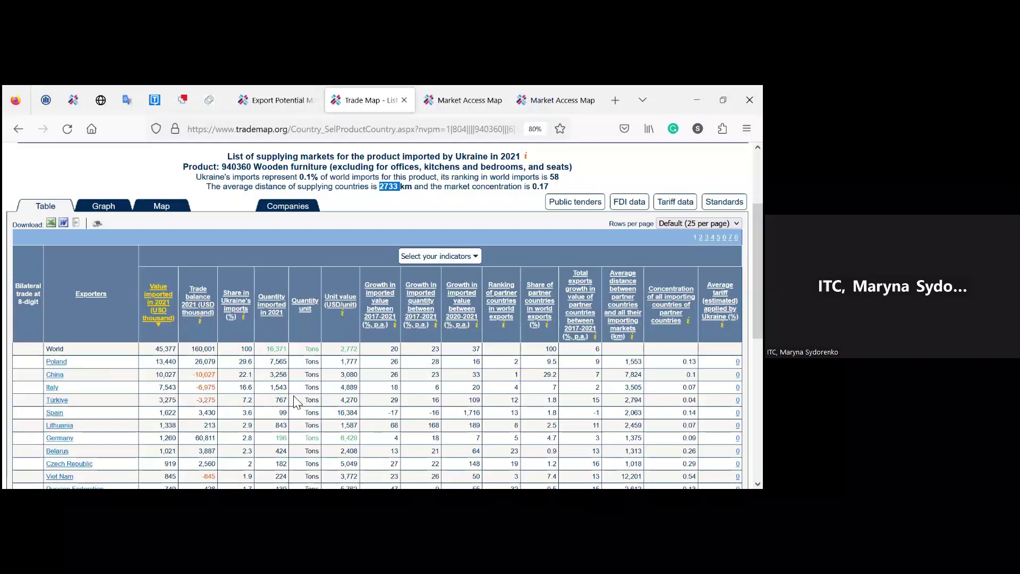
pyautogui.scroll(-3, 300, 401)
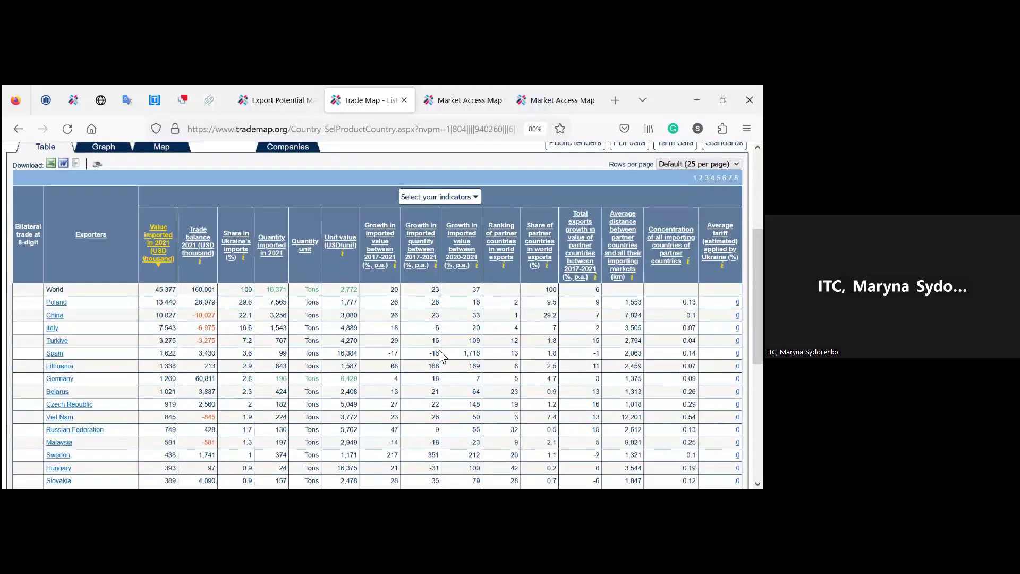